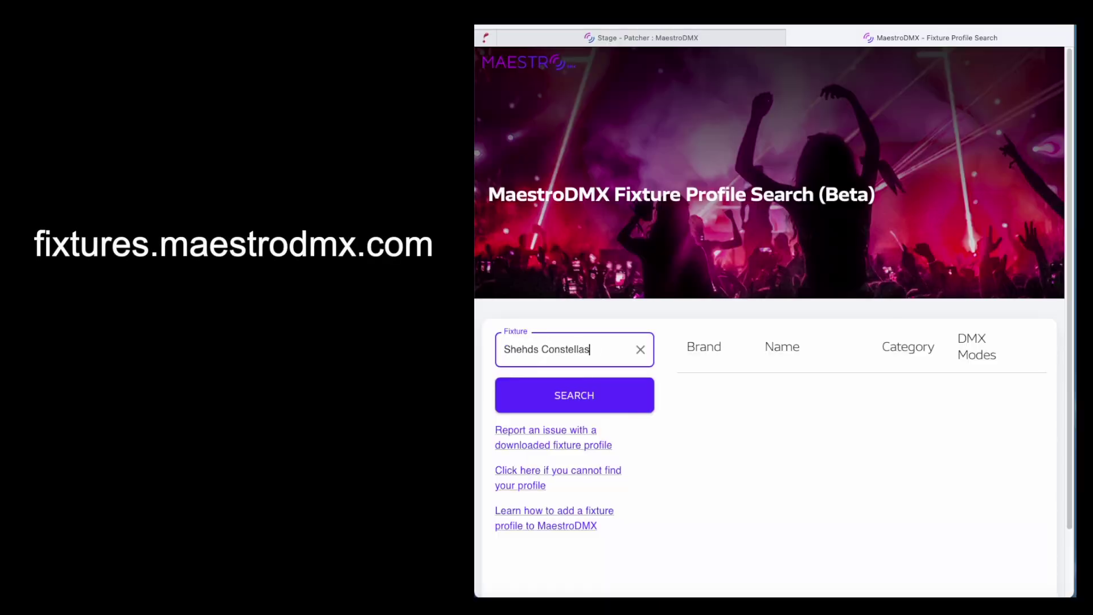
- Search the fixture profiles for "Shehds Constellaser" and download the Constellaser 3W Moving Head Laser (SHE-MHLA3WRGB) profile
{"action": "left_click", "coordinate": [502, 391]}
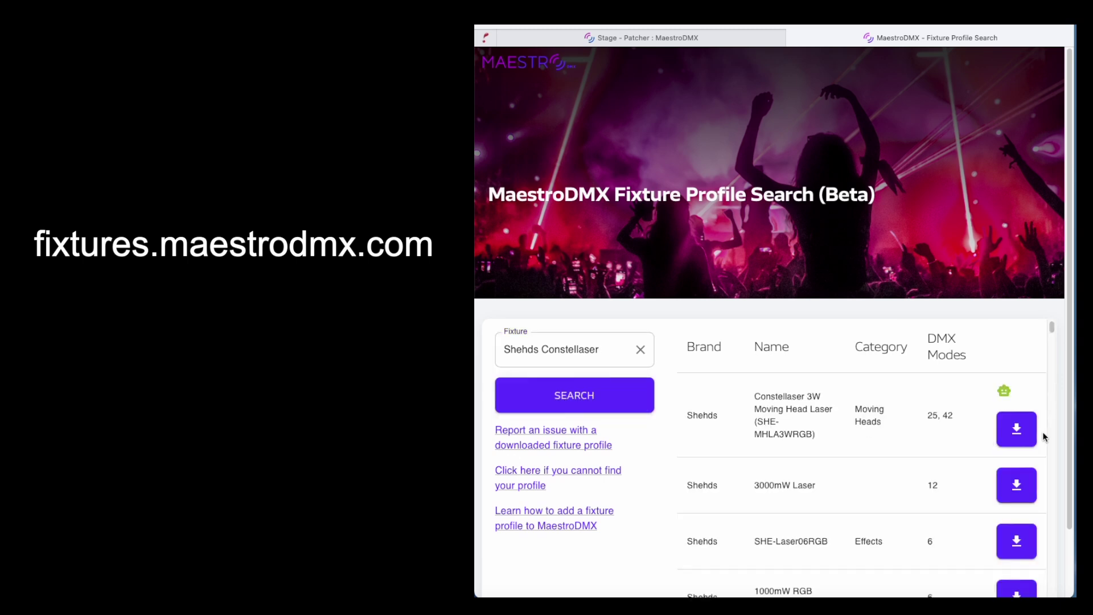
{"action": "left_click", "coordinate": [1019, 429]}
{"action": "left_click", "coordinate": [699, 323]}
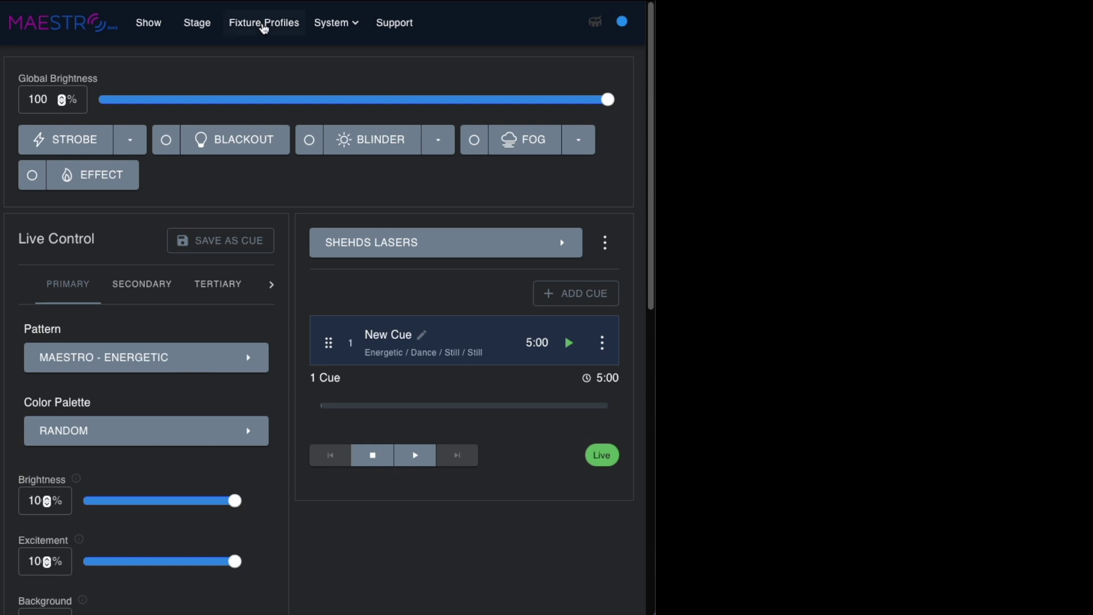
- Switch to MaestroDMX and add a fixture profile by restoring the downloaded Constellaser 3W Moving Head Laser file from backup
{"action": "left_click", "coordinate": [282, 24]}
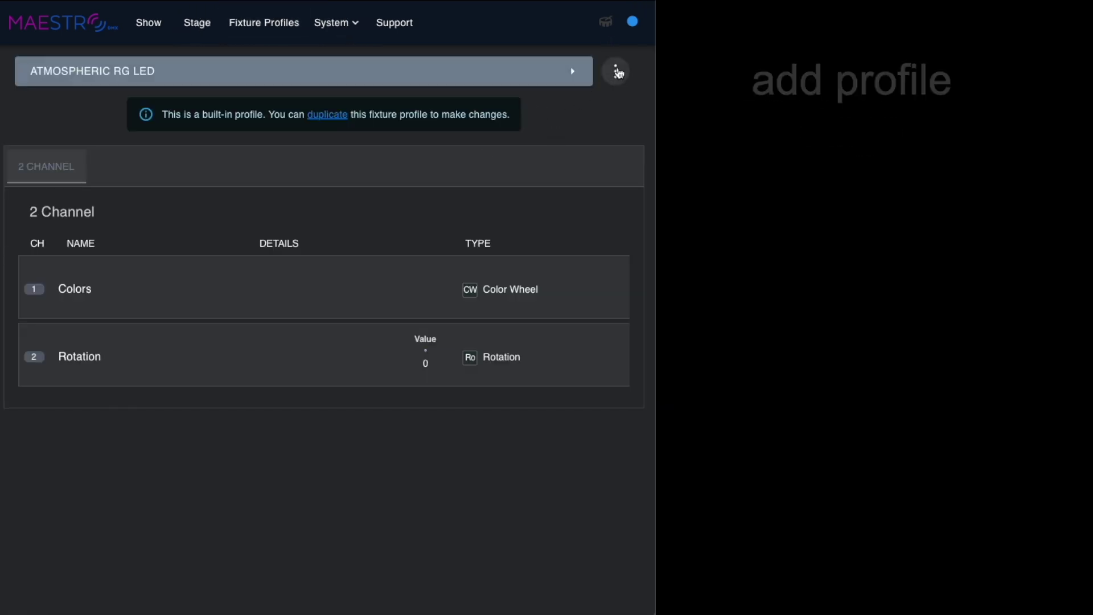
{"action": "left_click", "coordinate": [616, 71]}
{"action": "left_click", "coordinate": [576, 103]}
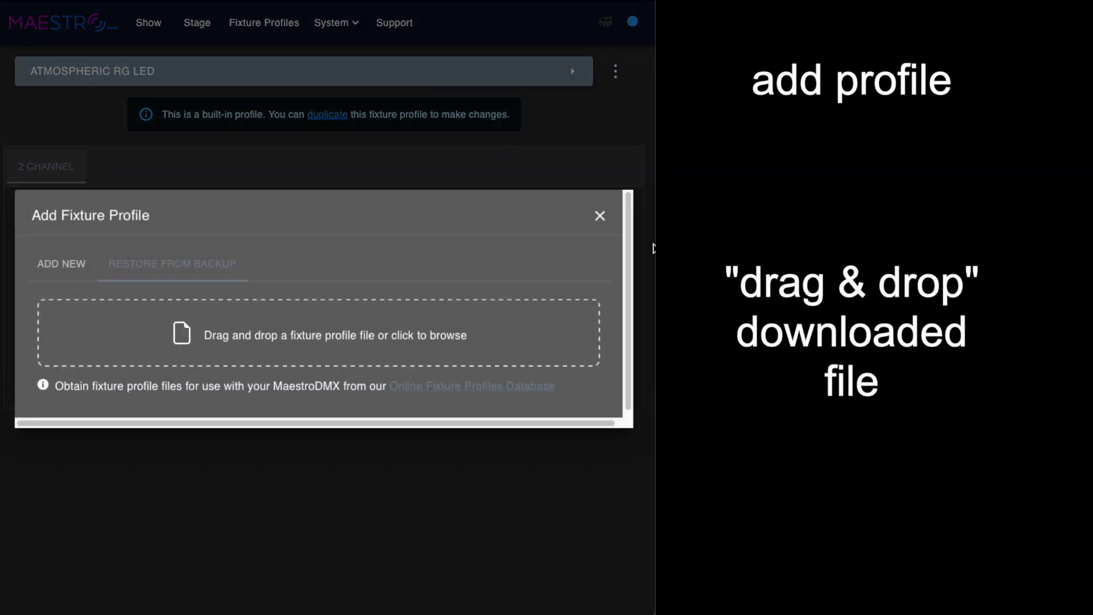
{"action": "left_click_drag", "start_coordinate": [637, 341], "coordinate": [283, 329]}
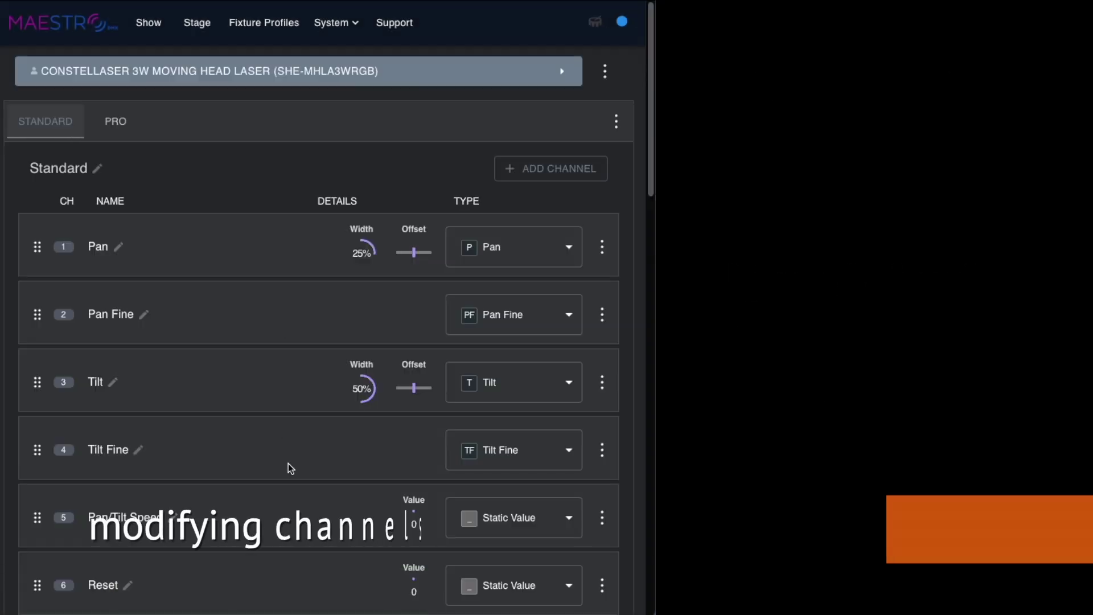
- Review all channels of the Constellaser's Standard mode, including their names, types and values
{"action": "scroll", "coordinate": [288, 468], "scroll_direction": "down", "scroll_amount": 1}
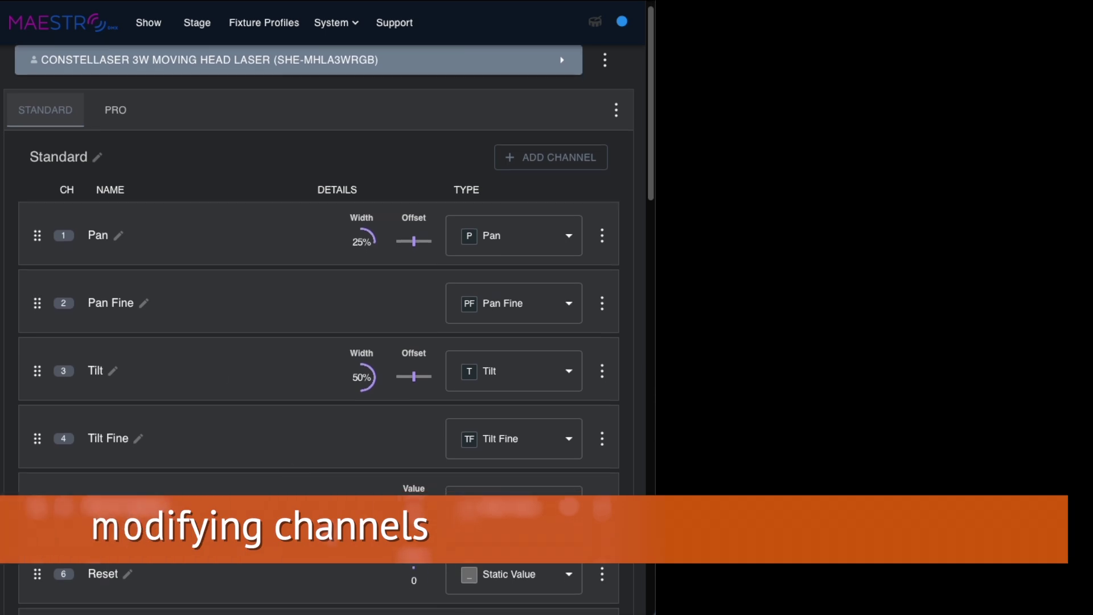
{"action": "scroll", "coordinate": [357, 555], "scroll_direction": "down", "scroll_amount": 5}
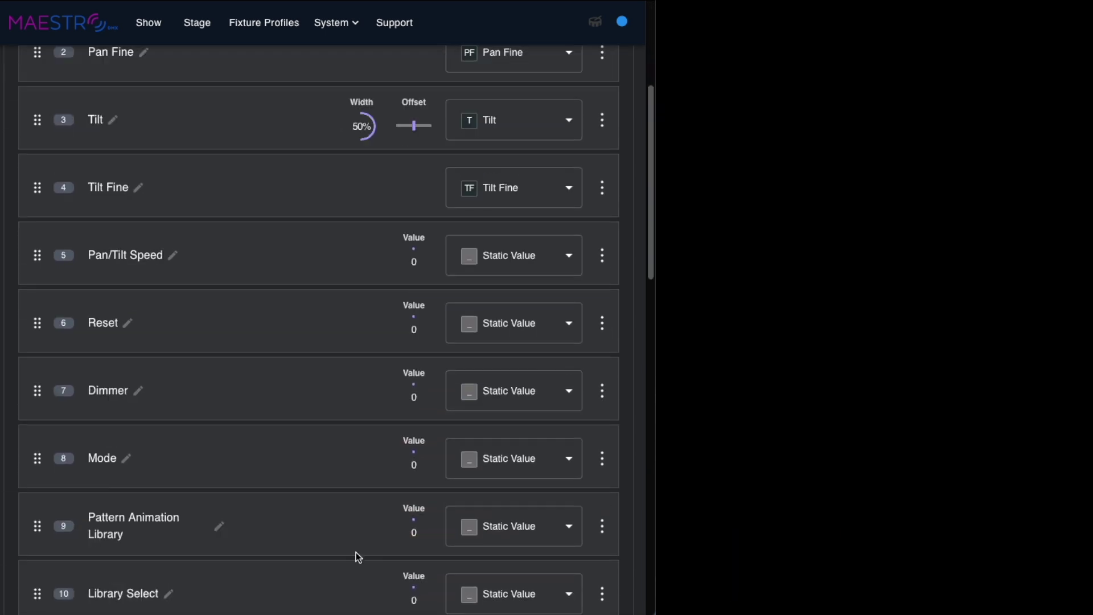
{"action": "scroll", "coordinate": [357, 552], "scroll_direction": "down", "scroll_amount": 4}
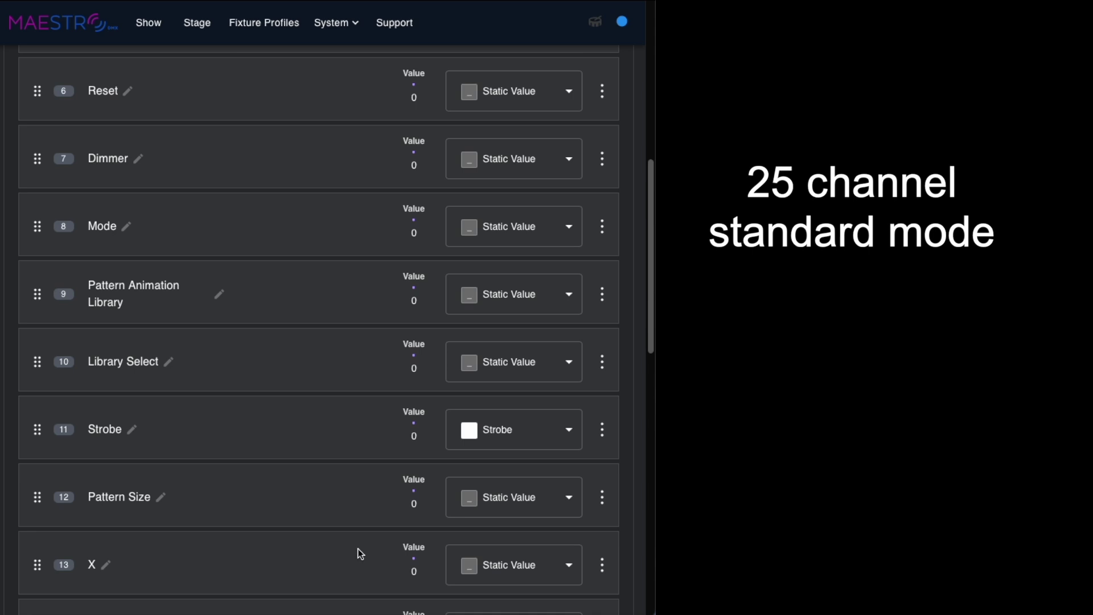
{"action": "scroll", "coordinate": [358, 548], "scroll_direction": "down", "scroll_amount": 8}
{"action": "scroll", "coordinate": [359, 547], "scroll_direction": "down", "scroll_amount": 2}
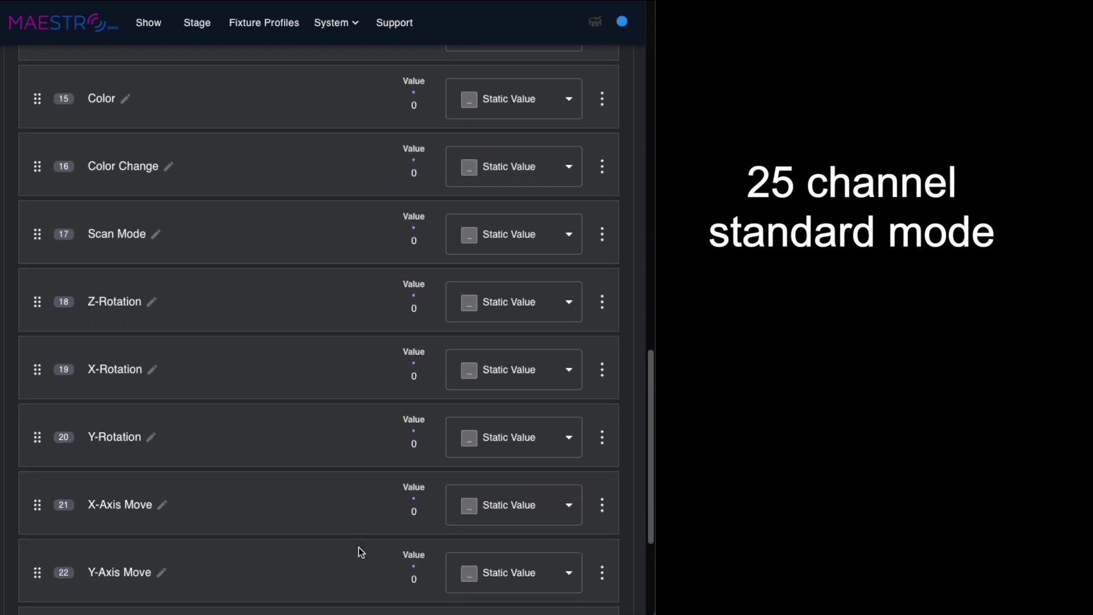
{"action": "scroll", "coordinate": [359, 548], "scroll_direction": "down", "scroll_amount": 4}
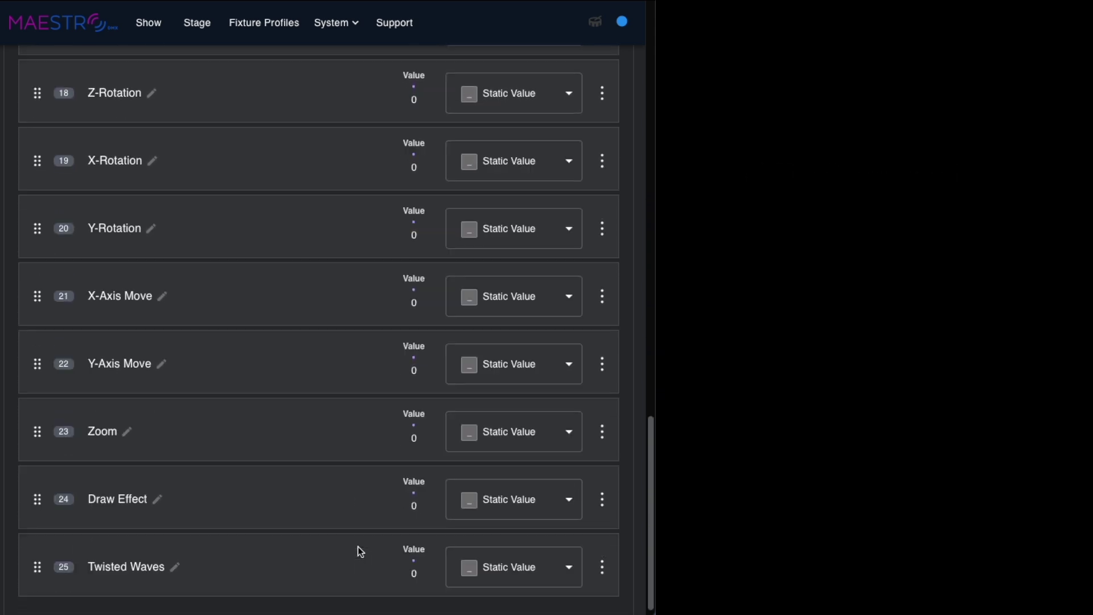
{"action": "scroll", "coordinate": [342, 552], "scroll_direction": "up", "scroll_amount": 20}
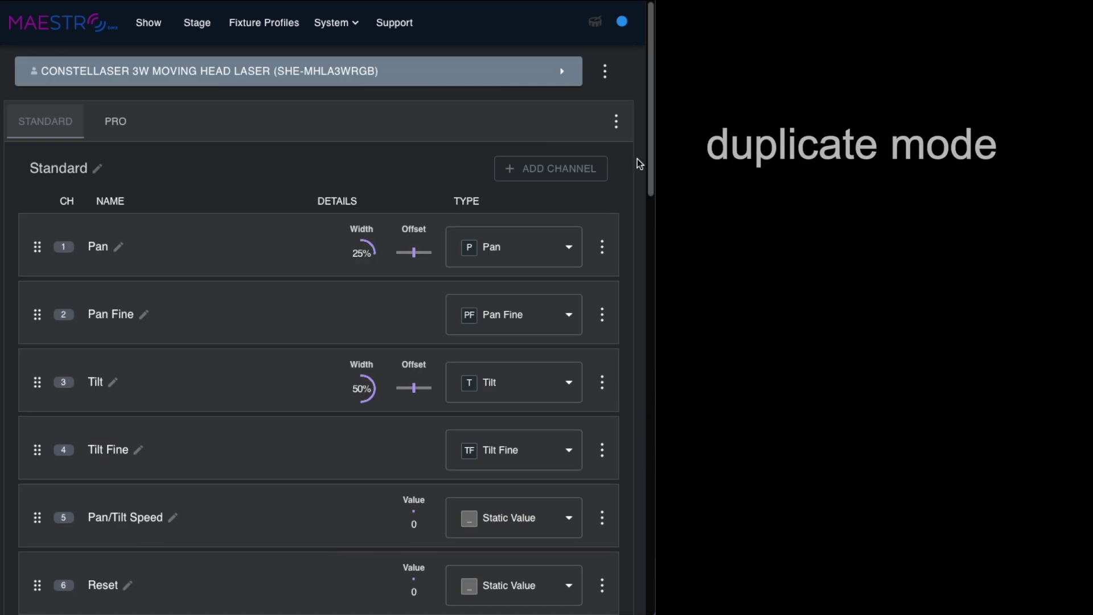
- Duplicate the Standard mode and rename the copy as "Standard (Edit)"
{"action": "left_click", "coordinate": [617, 122]}
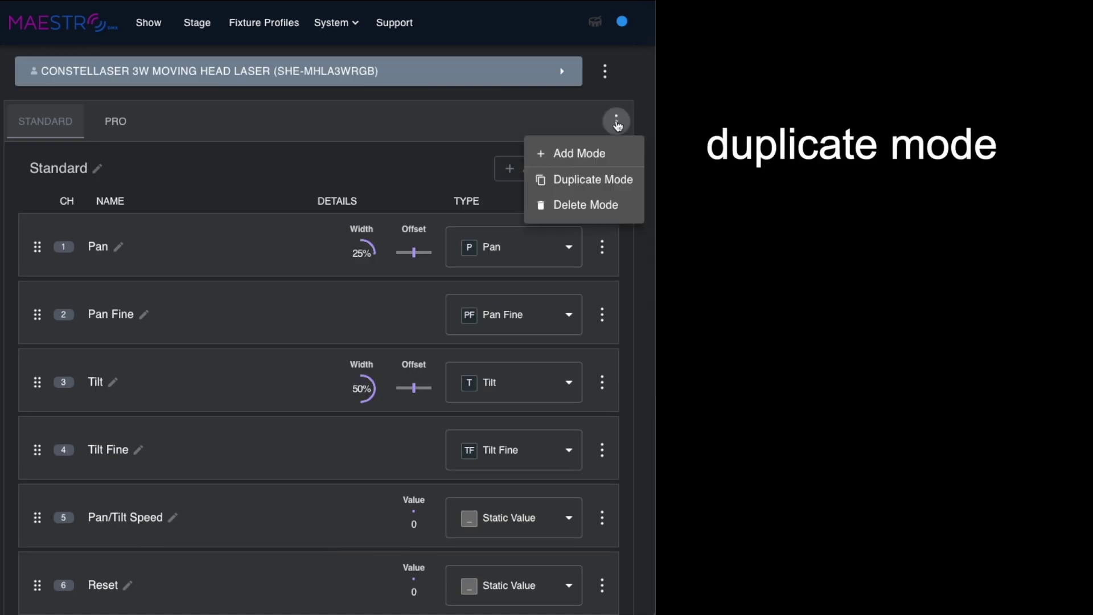
{"action": "left_click", "coordinate": [609, 182]}
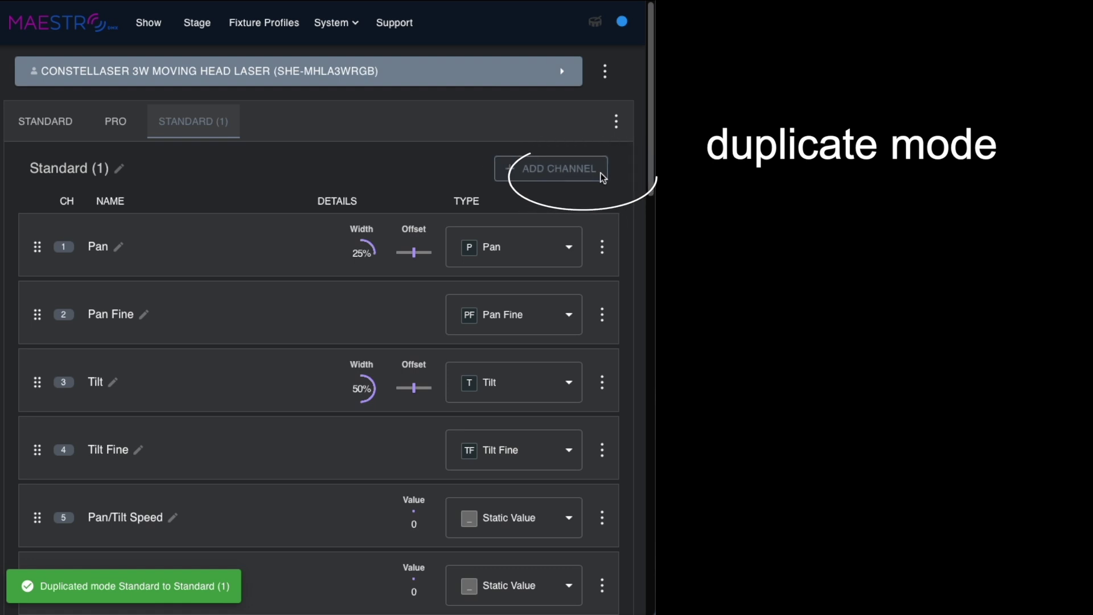
{"action": "left_click", "coordinate": [102, 173]}
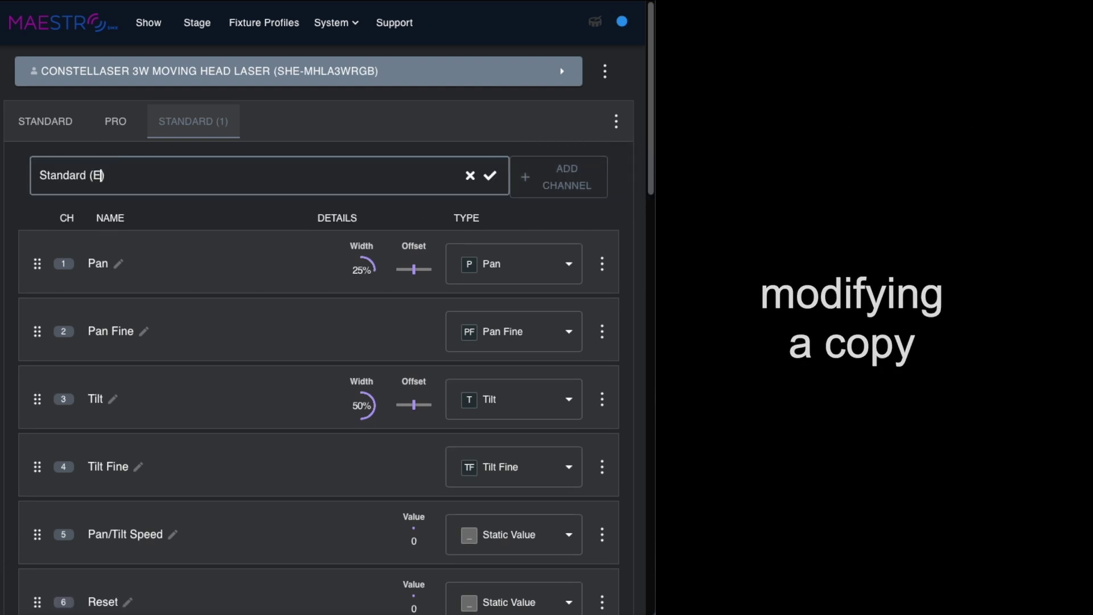
{"action": "scroll", "coordinate": [306, 333], "scroll_direction": "down", "scroll_amount": 2}
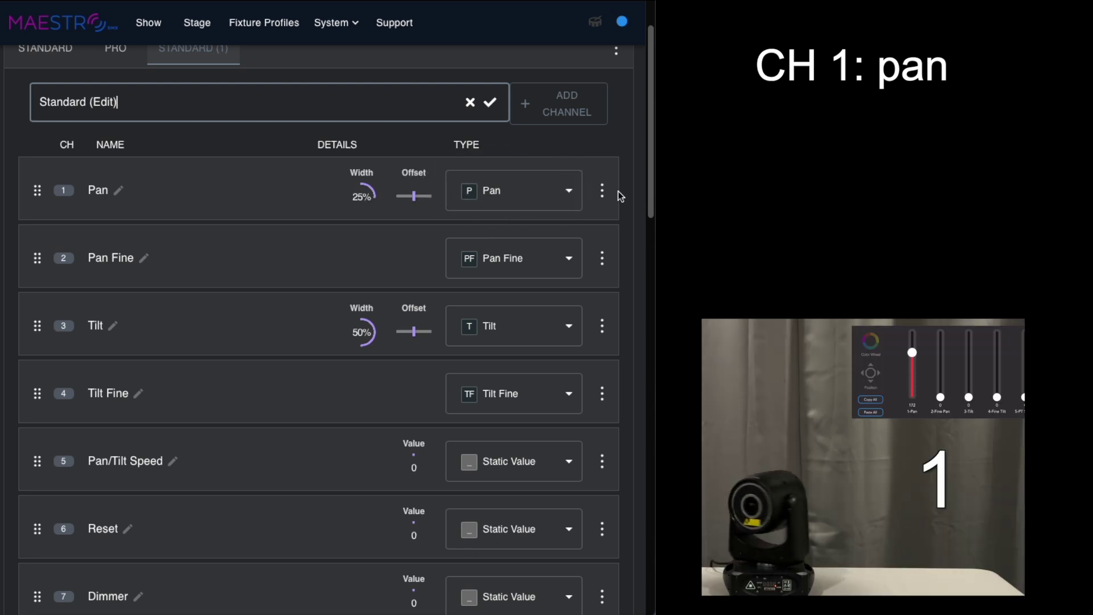
{"action": "key", "text": "Return"}
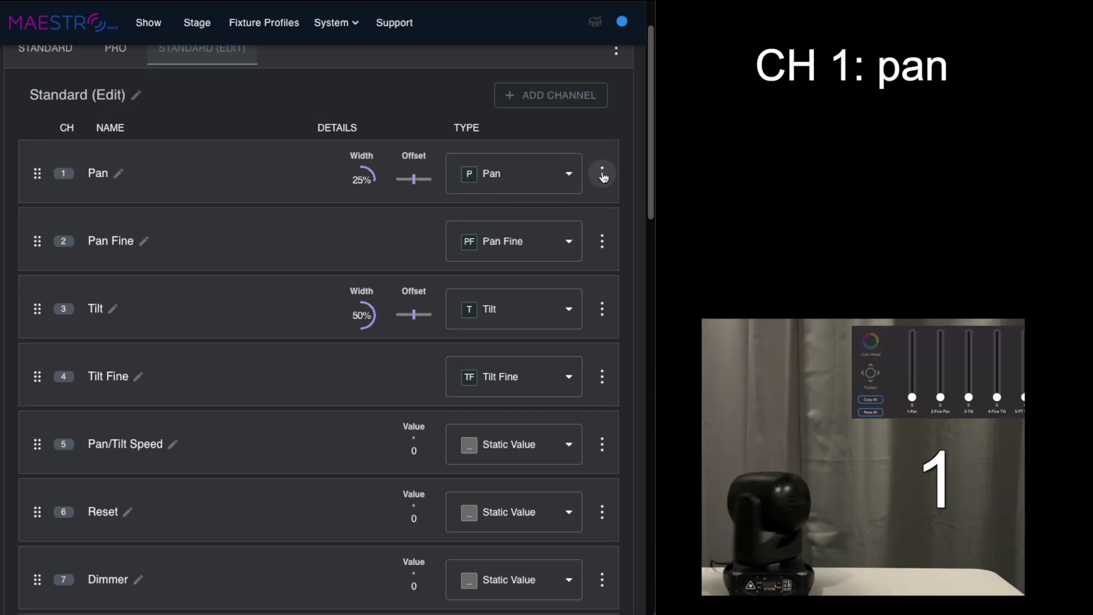
- Set the width of channel 1, Pan, to about 15% and save the channel
{"action": "left_click", "coordinate": [602, 174]}
{"action": "left_click", "coordinate": [585, 207]}
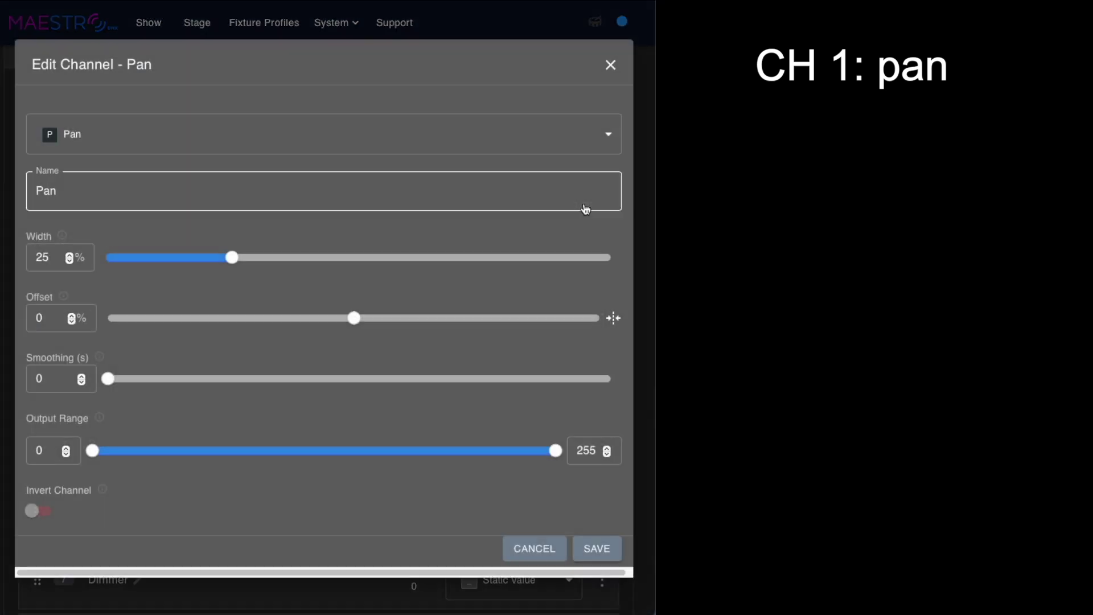
{"action": "left_click_drag", "start_coordinate": [231, 257], "coordinate": [216, 257]}
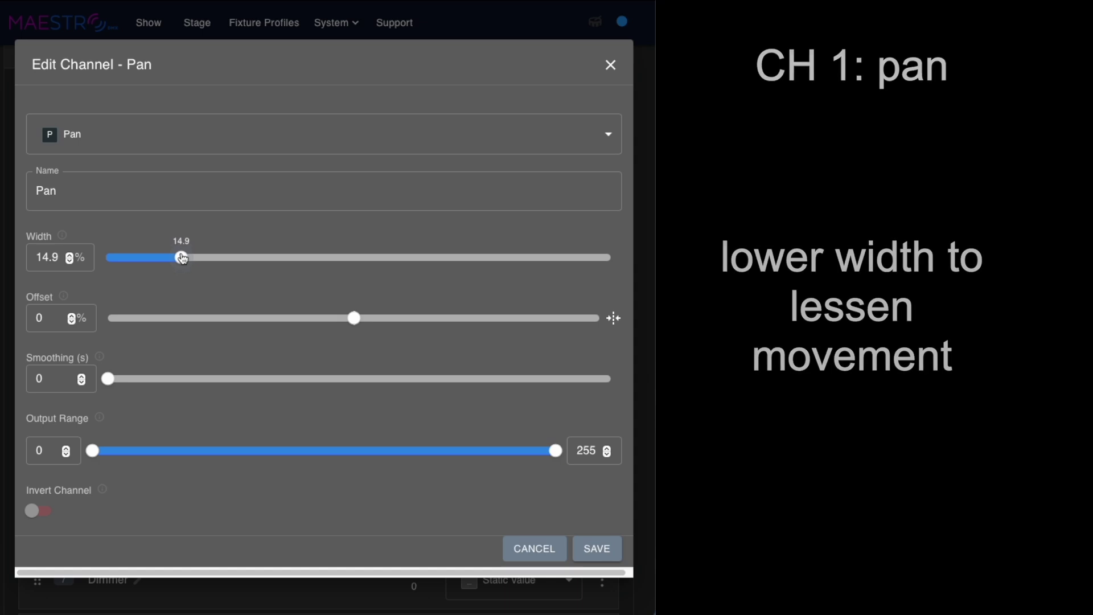
{"action": "left_click", "coordinate": [597, 549]}
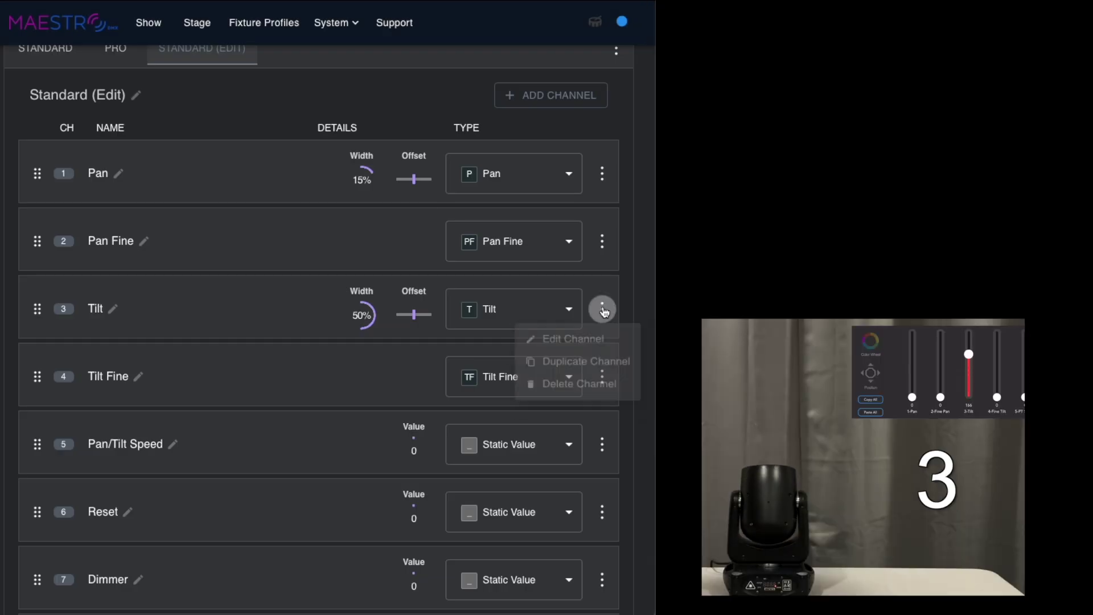
- Set the width of channel 3, Tilt, to about 31% and save the channel
{"action": "left_click", "coordinate": [583, 341]}
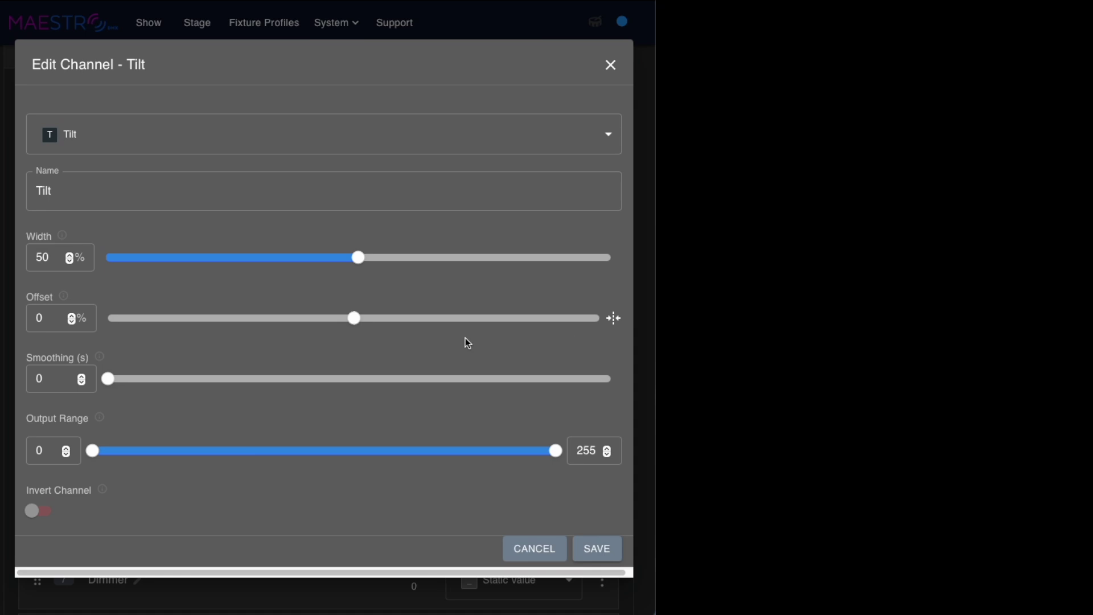
{"action": "left_click_drag", "start_coordinate": [359, 260], "coordinate": [260, 248]}
{"action": "left_click", "coordinate": [597, 548]}
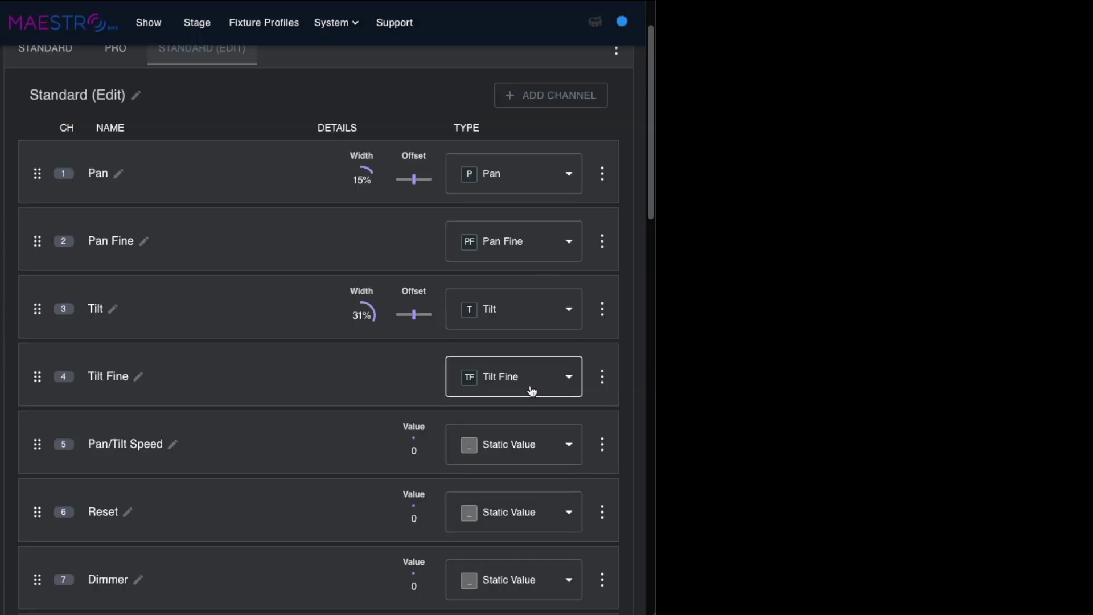
- Change the type of channel 7, Dimmer, from Static Value to Dimmer
{"action": "scroll", "coordinate": [343, 444], "scroll_direction": "down", "scroll_amount": 1}
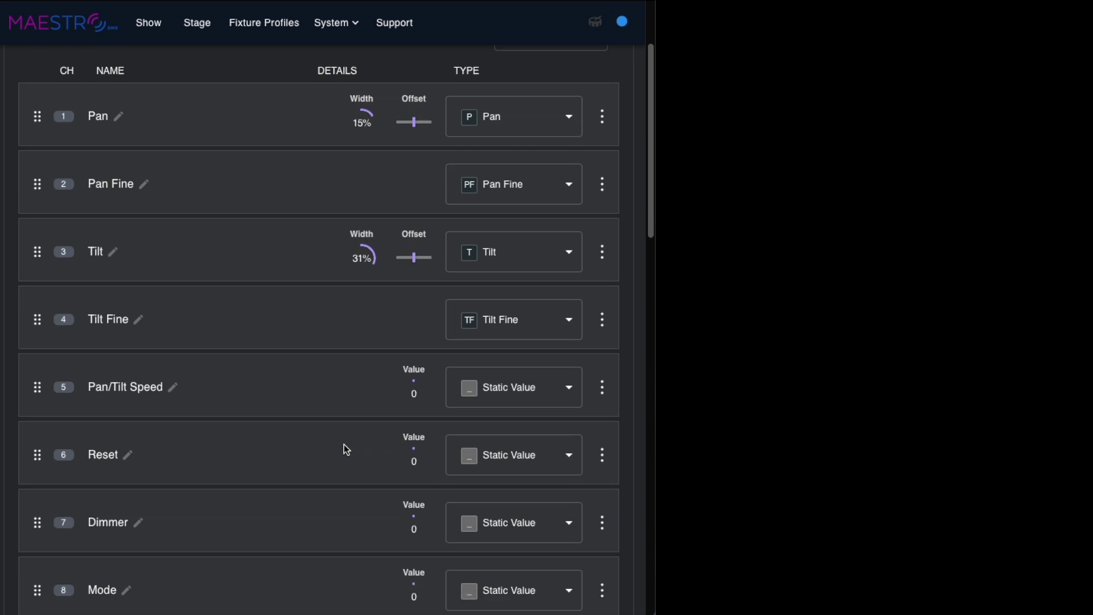
{"action": "scroll", "coordinate": [344, 446], "scroll_direction": "down", "scroll_amount": 2}
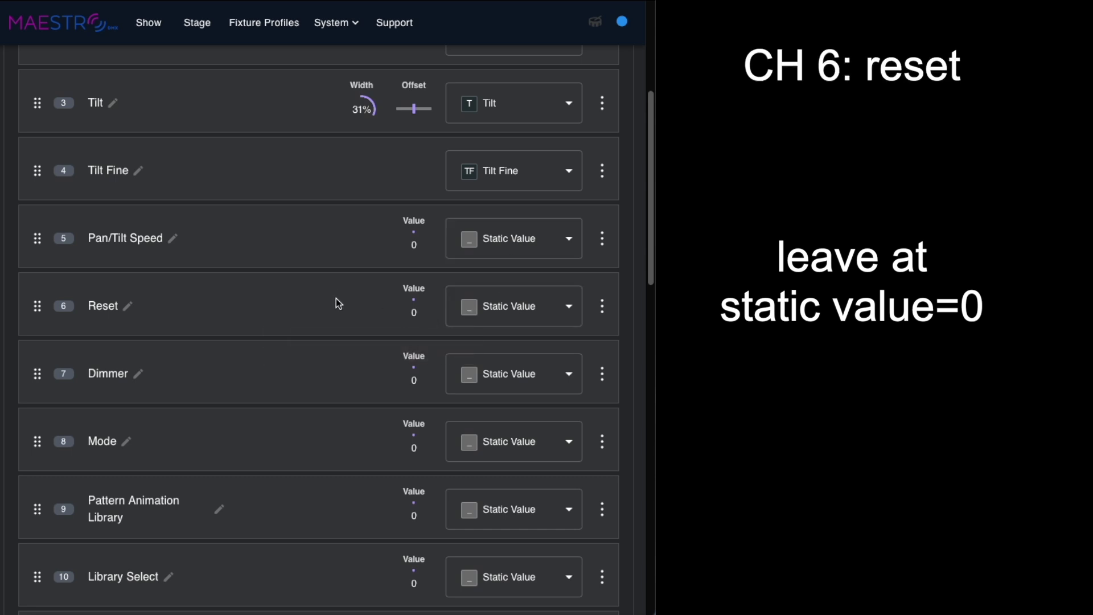
{"action": "left_click", "coordinate": [541, 374]}
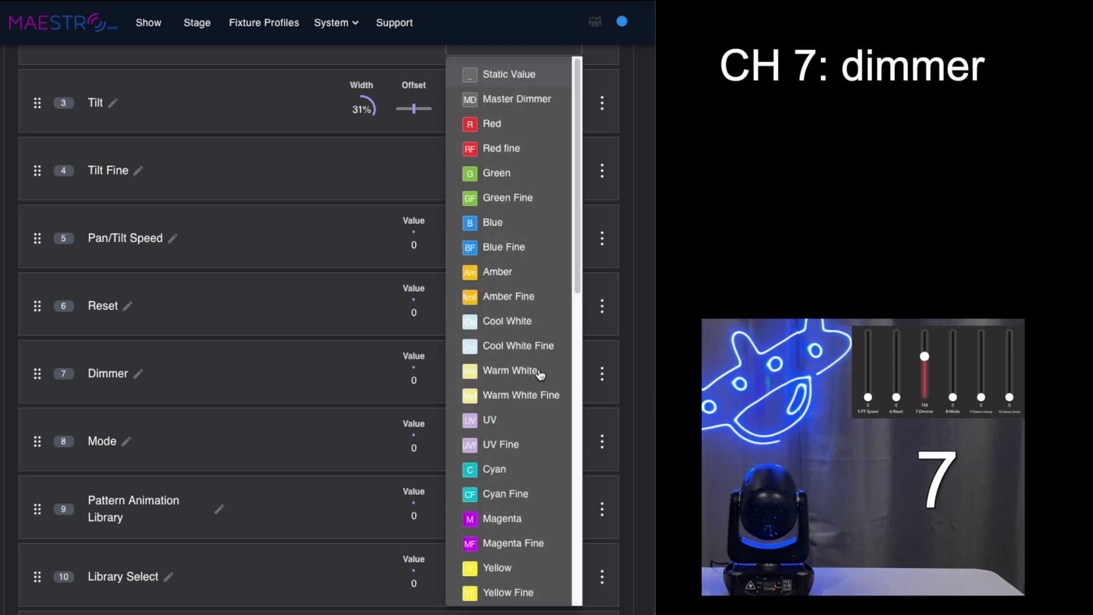
{"action": "scroll", "coordinate": [543, 511], "scroll_direction": "down", "scroll_amount": 5}
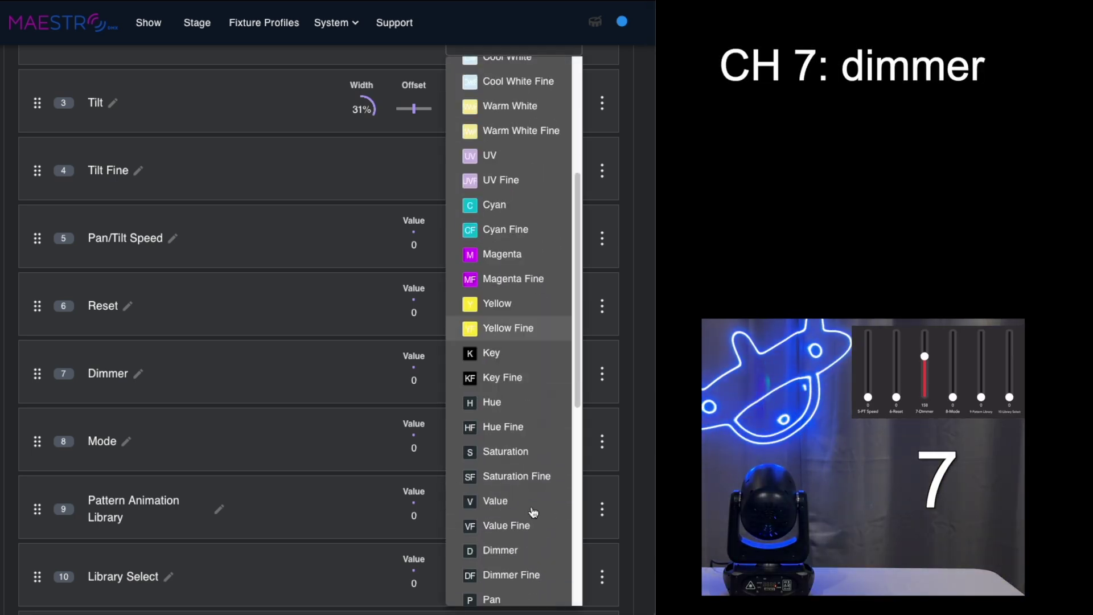
{"action": "scroll", "coordinate": [533, 511], "scroll_direction": "down", "scroll_amount": 1}
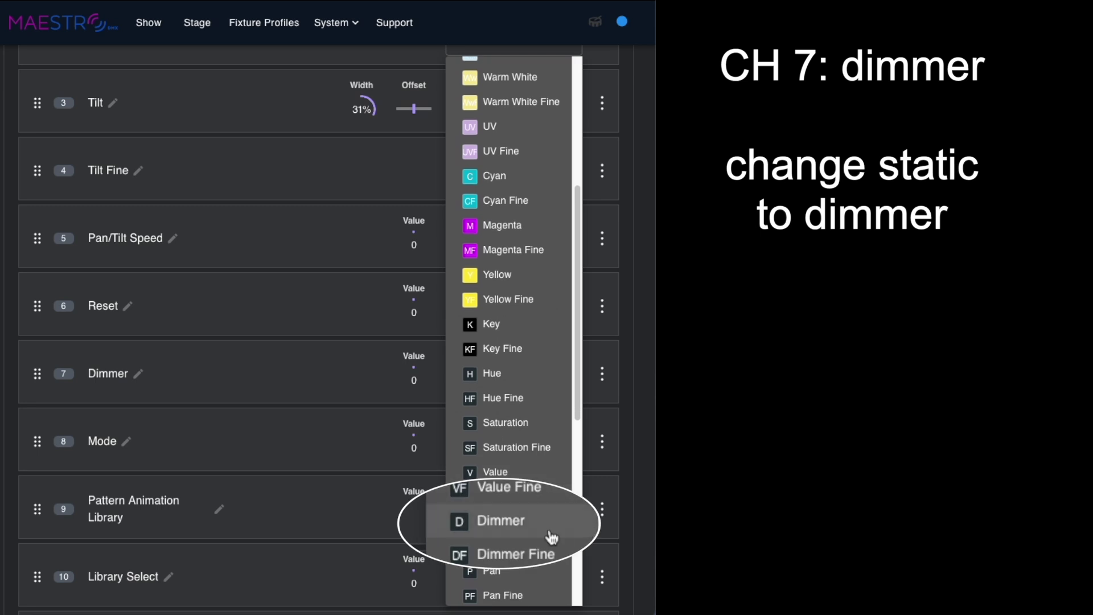
{"action": "left_click", "coordinate": [503, 525]}
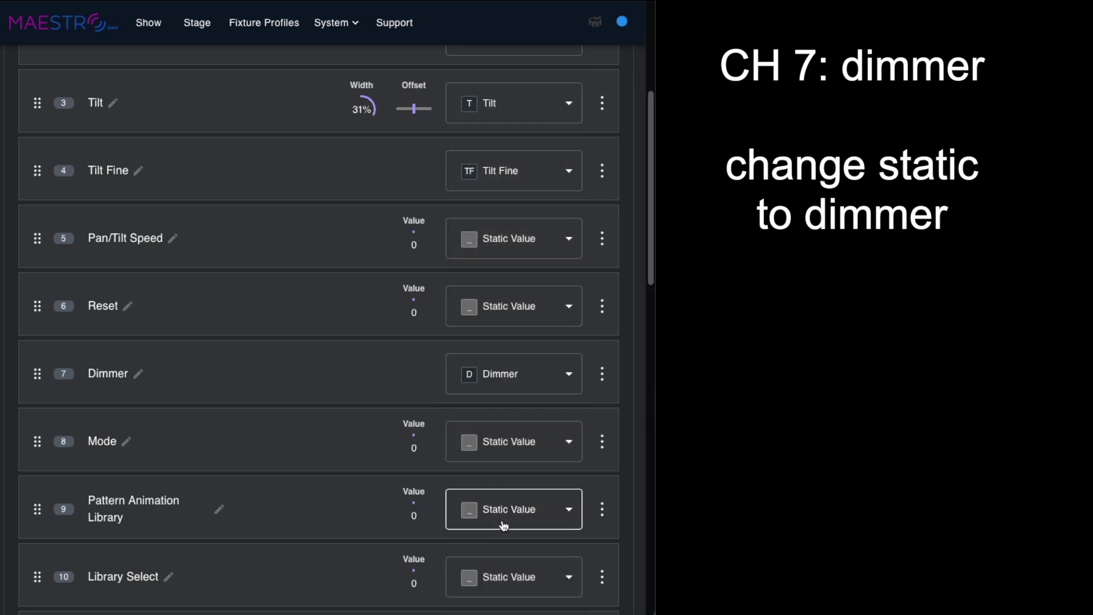
- Set the lower limit of channel 7's output range to 151 and save the Dimmer channel
{"action": "left_click", "coordinate": [602, 374]}
{"action": "left_click", "coordinate": [582, 407]}
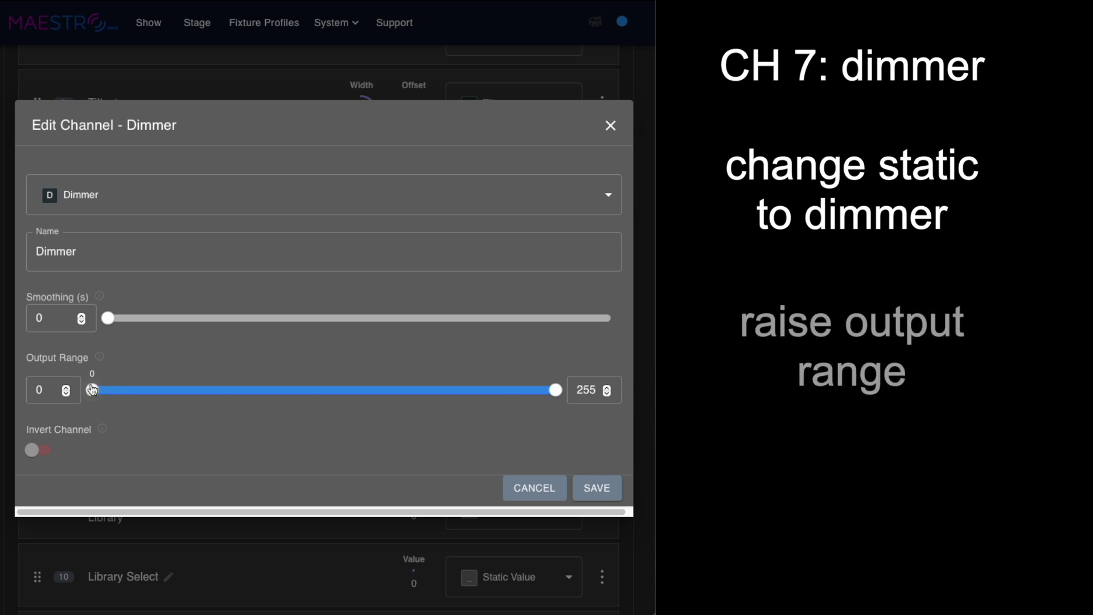
{"action": "left_click_drag", "start_coordinate": [92, 390], "coordinate": [363, 410]}
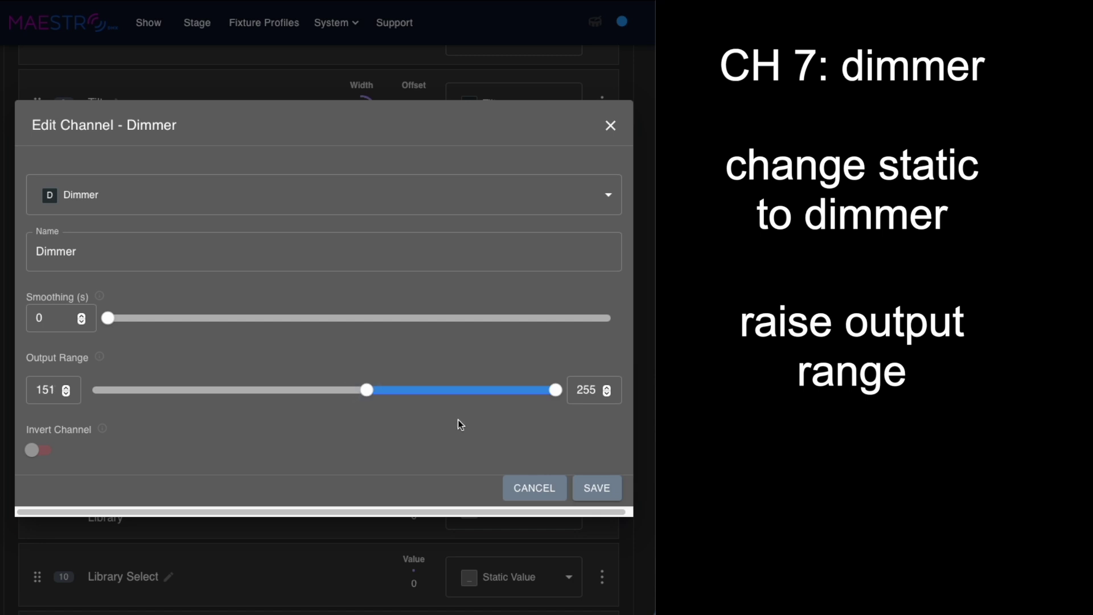
{"action": "left_click", "coordinate": [598, 490]}
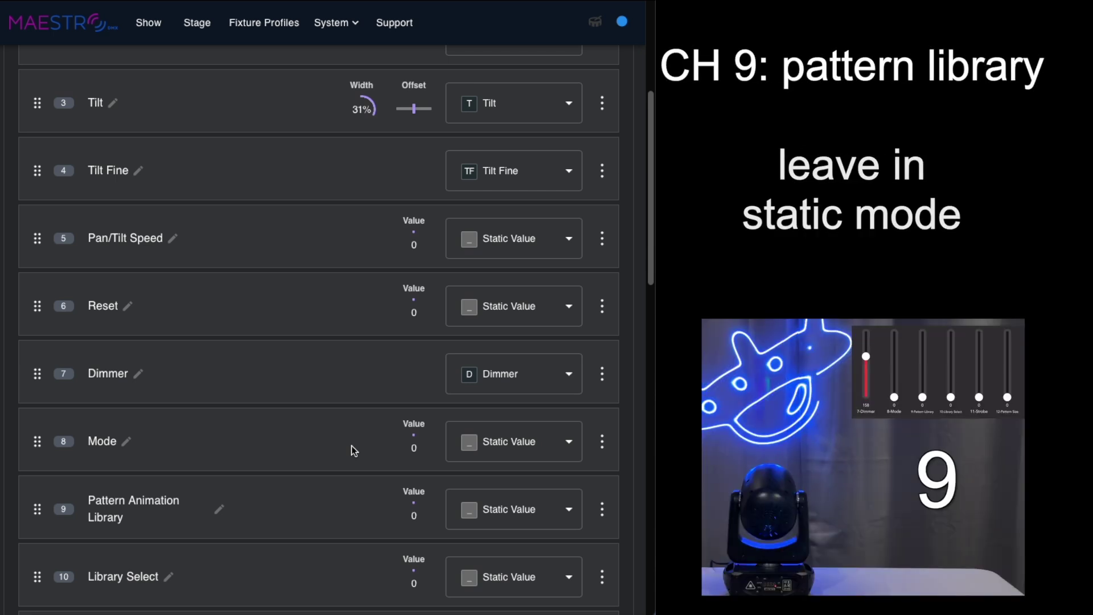
- Set the static value of channel 9, Pattern Animation Library, to 27 and save the channel
{"action": "left_click", "coordinate": [601, 511]}
{"action": "left_click", "coordinate": [578, 536]}
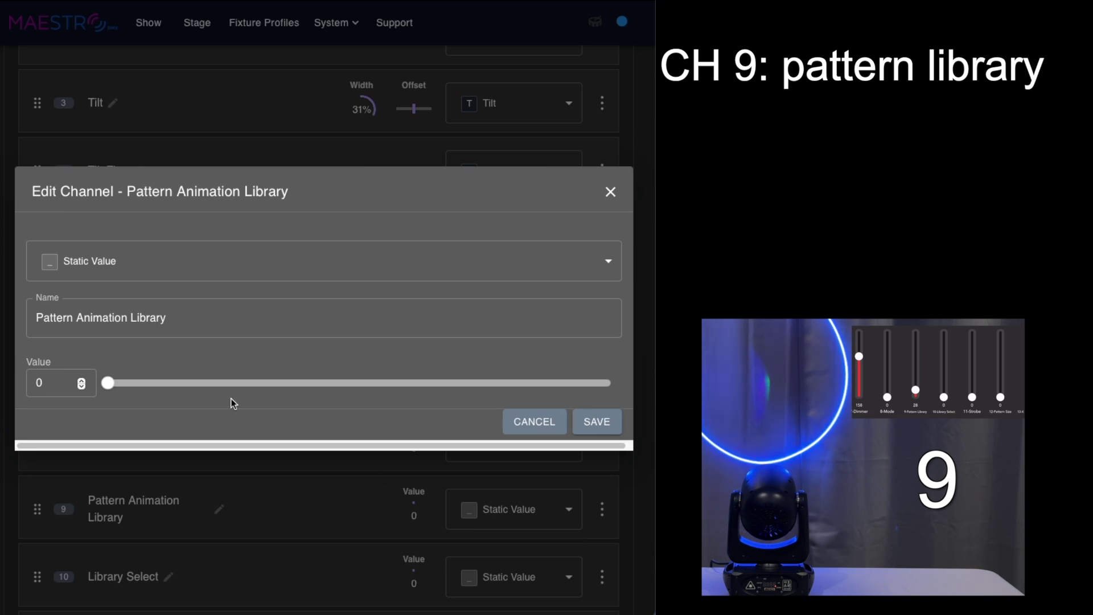
{"action": "left_click_drag", "start_coordinate": [108, 384], "coordinate": [139, 386]}
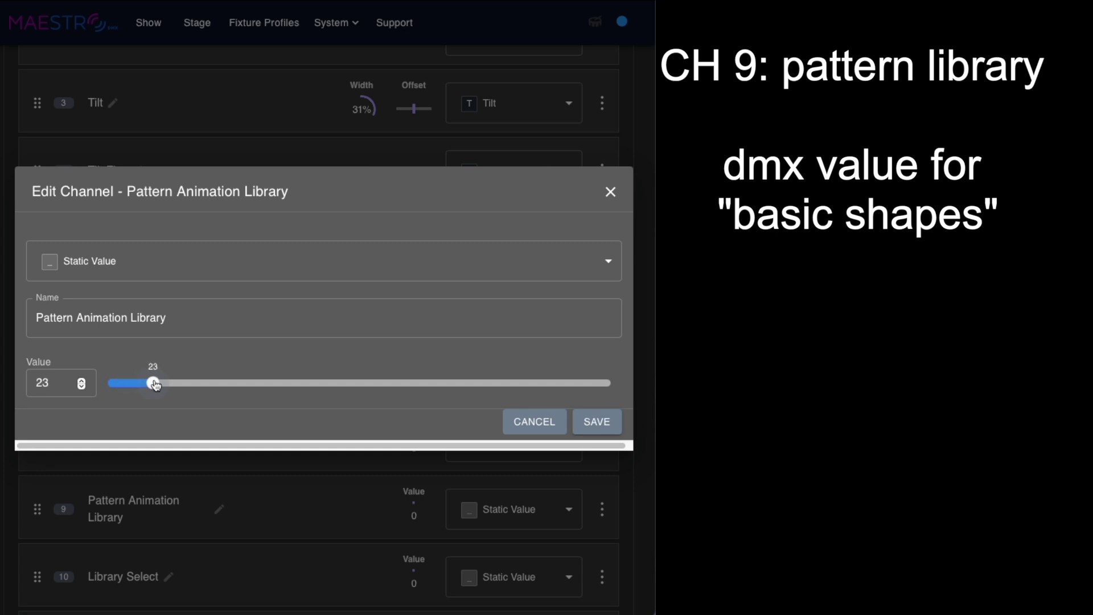
{"action": "left_click_drag", "start_coordinate": [160, 385], "coordinate": [163, 387]}
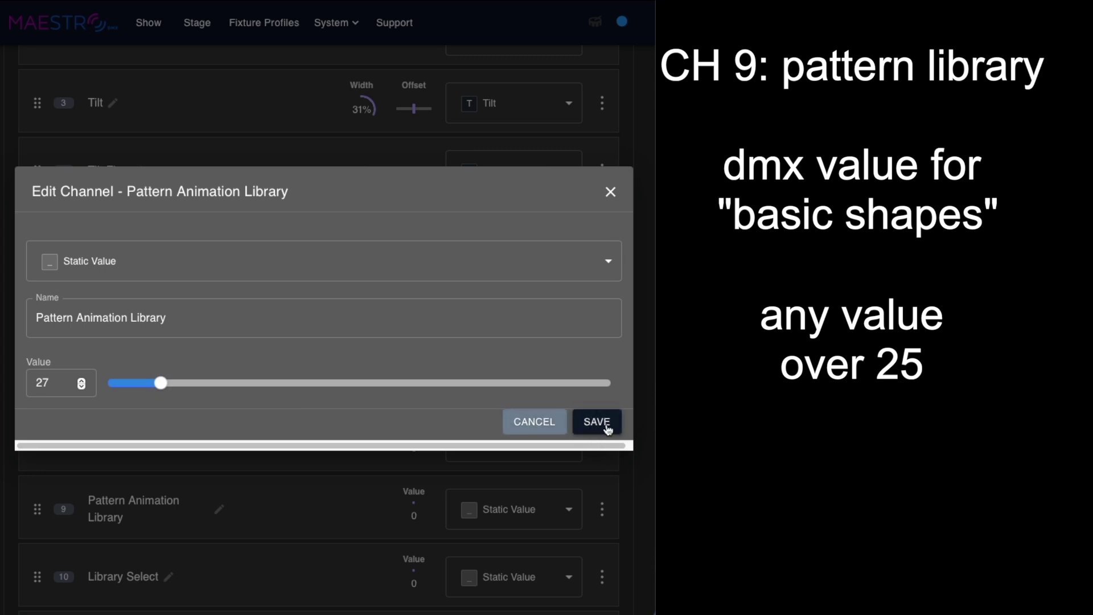
{"action": "left_click", "coordinate": [605, 427]}
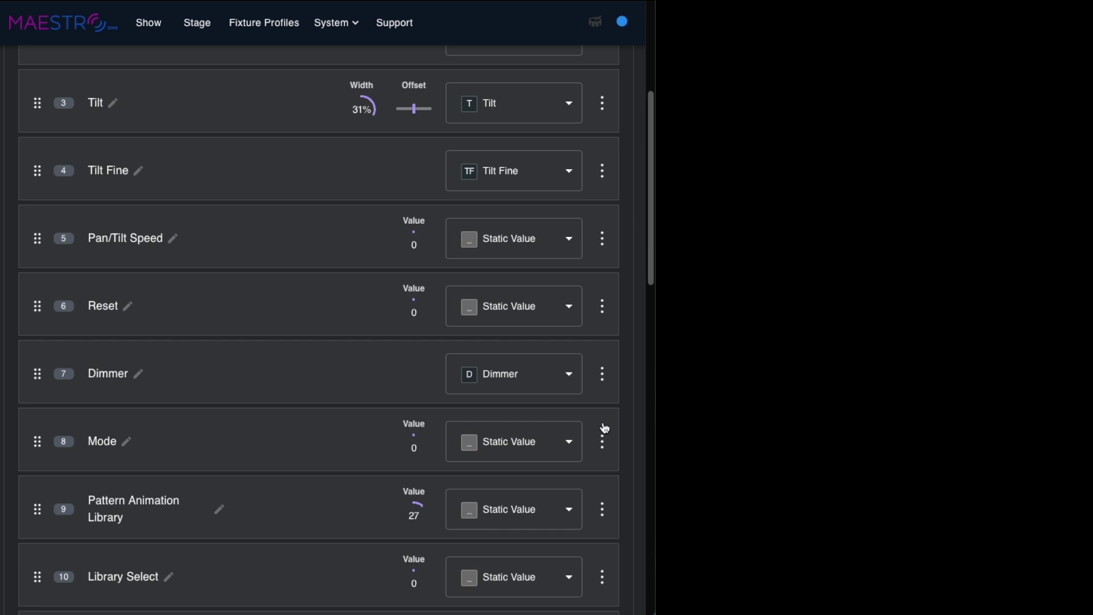
- Change the type of channel 10, Library Select, from Static Value to Gobo
{"action": "scroll", "coordinate": [350, 541], "scroll_direction": "down", "scroll_amount": 3}
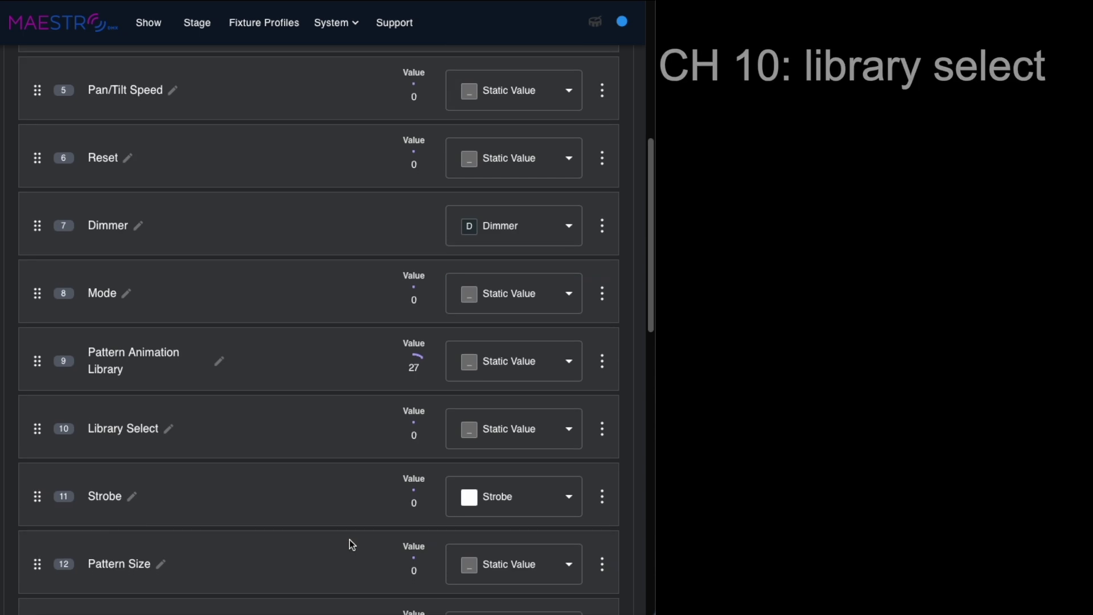
{"action": "scroll", "coordinate": [349, 538], "scroll_direction": "down", "scroll_amount": 1}
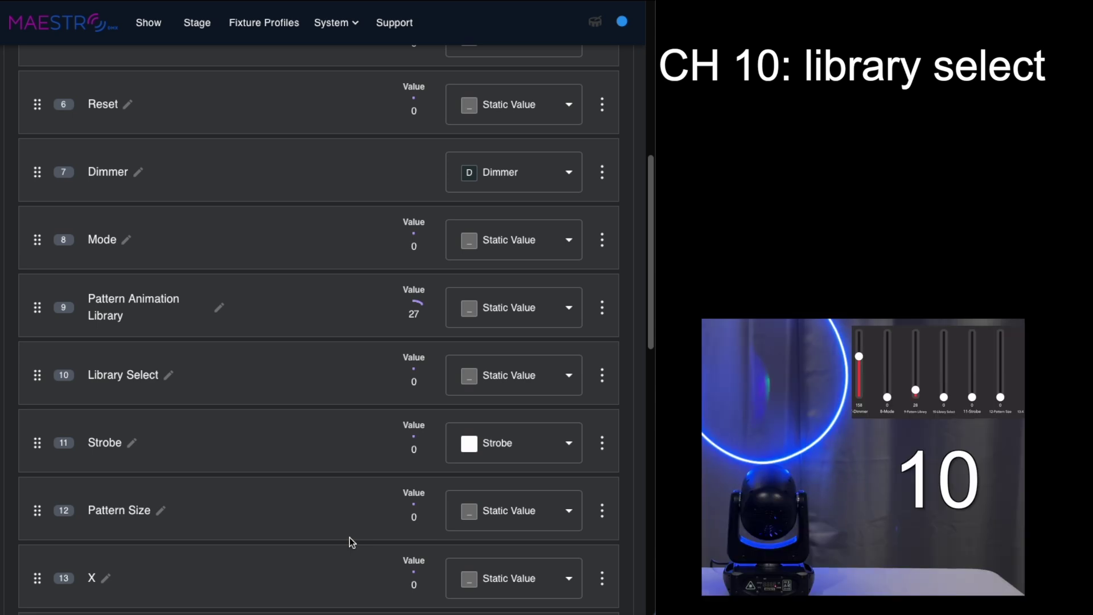
{"action": "left_click", "coordinate": [522, 382]}
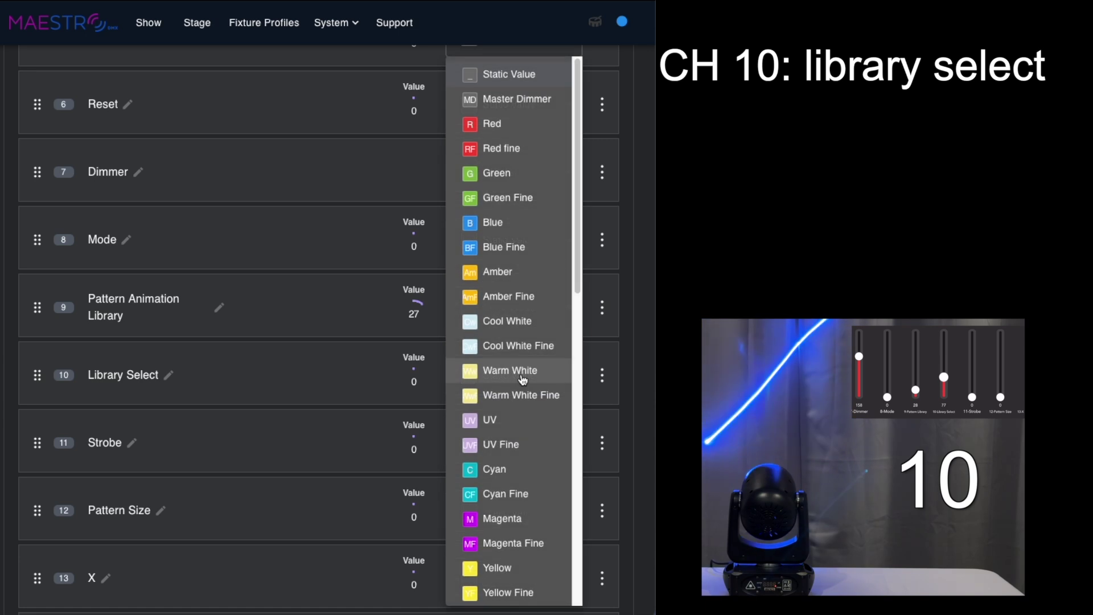
{"action": "scroll", "coordinate": [516, 473], "scroll_direction": "down", "scroll_amount": 3}
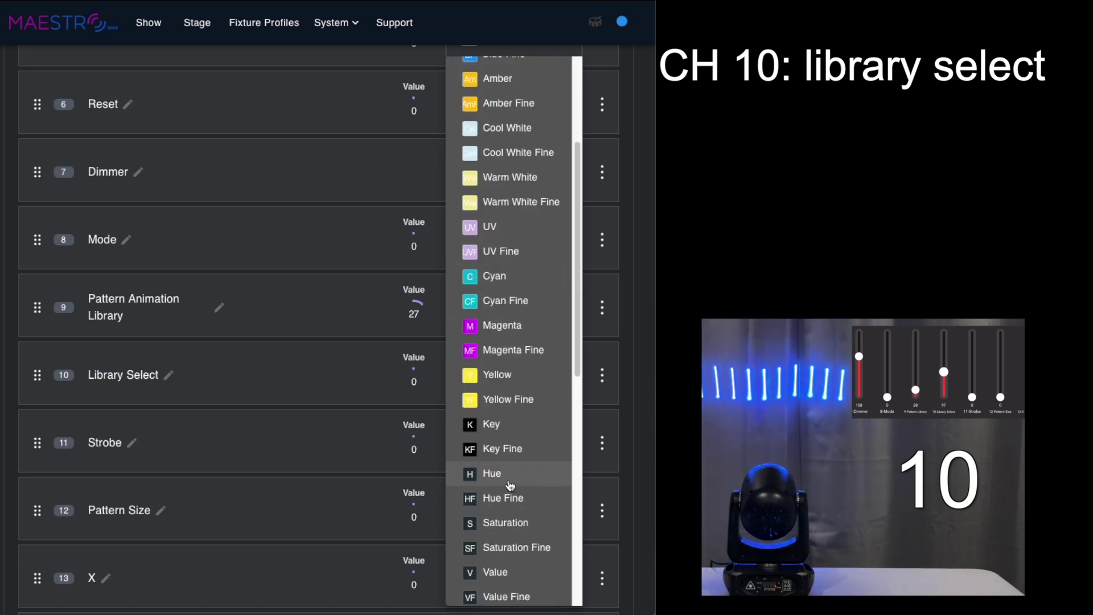
{"action": "scroll", "coordinate": [510, 485], "scroll_direction": "down", "scroll_amount": 5}
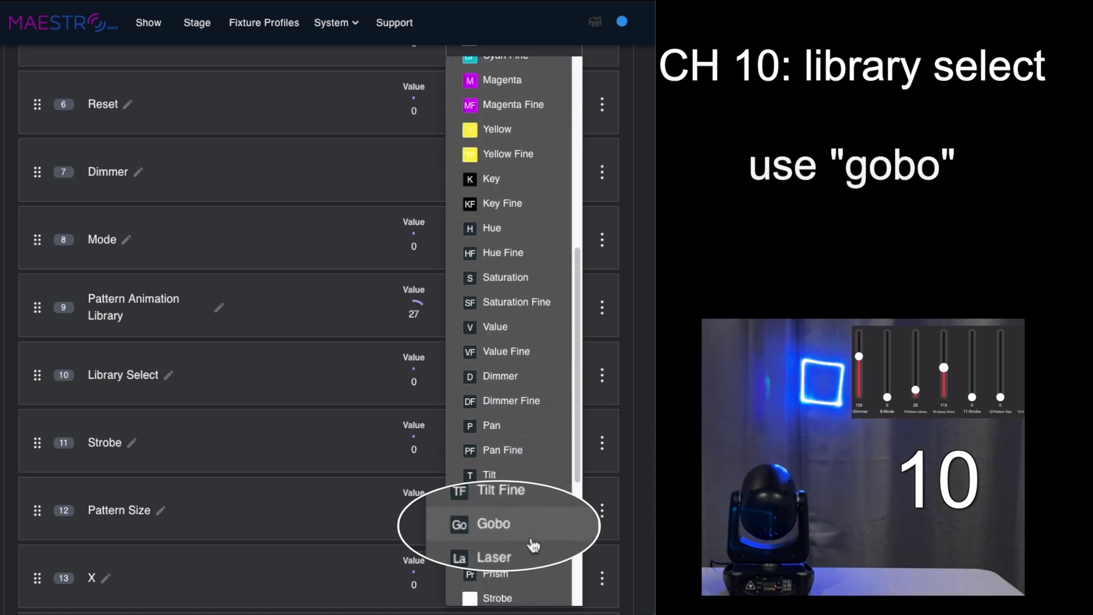
{"action": "left_click", "coordinate": [497, 523]}
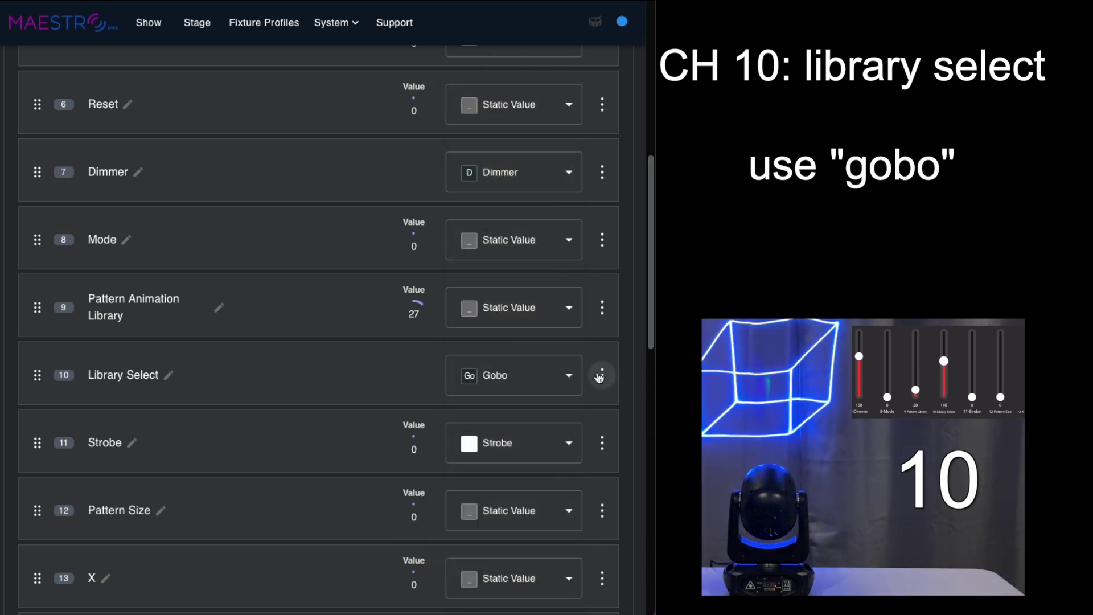
- Edit the Library Select channel and add a step named a with a DMX range of 0 to 25
{"action": "left_click", "coordinate": [601, 376]}
{"action": "left_click", "coordinate": [587, 406]}
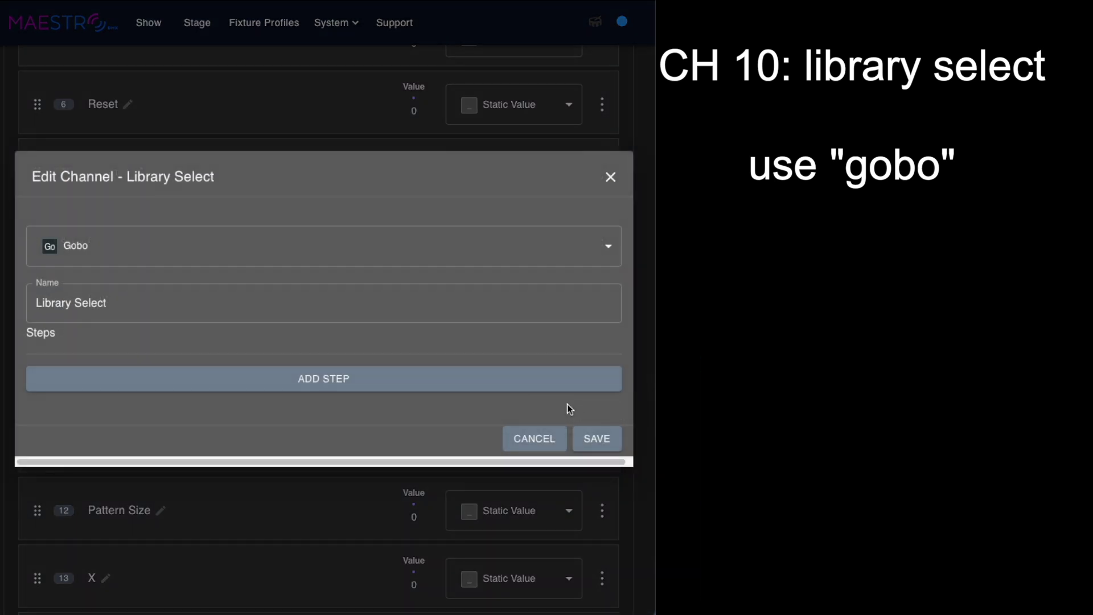
{"action": "left_click", "coordinate": [321, 380]}
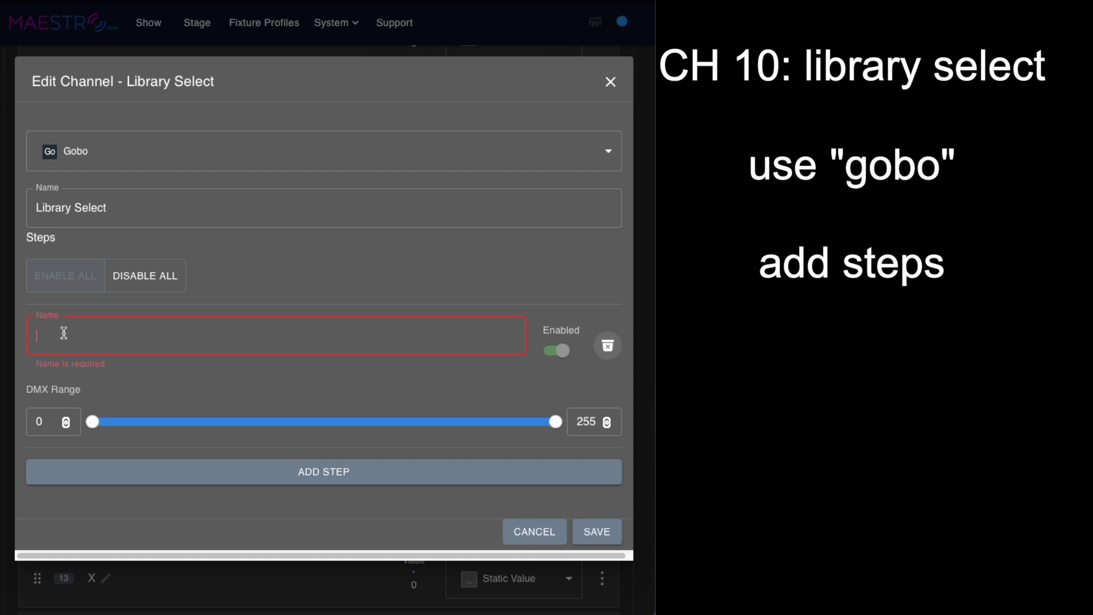
{"action": "type", "text": "a"}
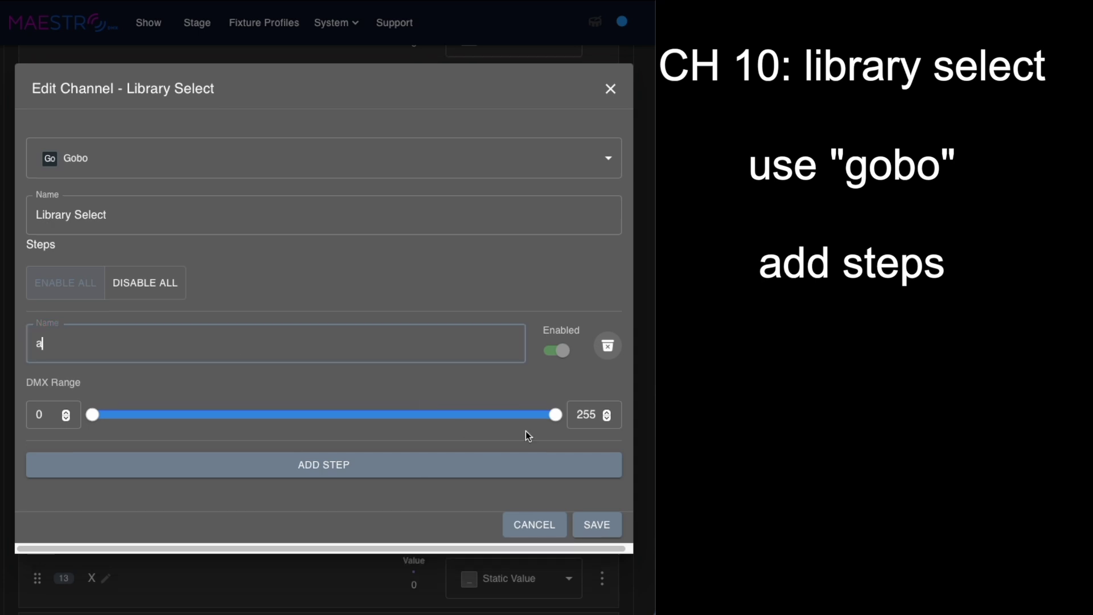
{"action": "left_click_drag", "start_coordinate": [555, 414], "coordinate": [133, 420]}
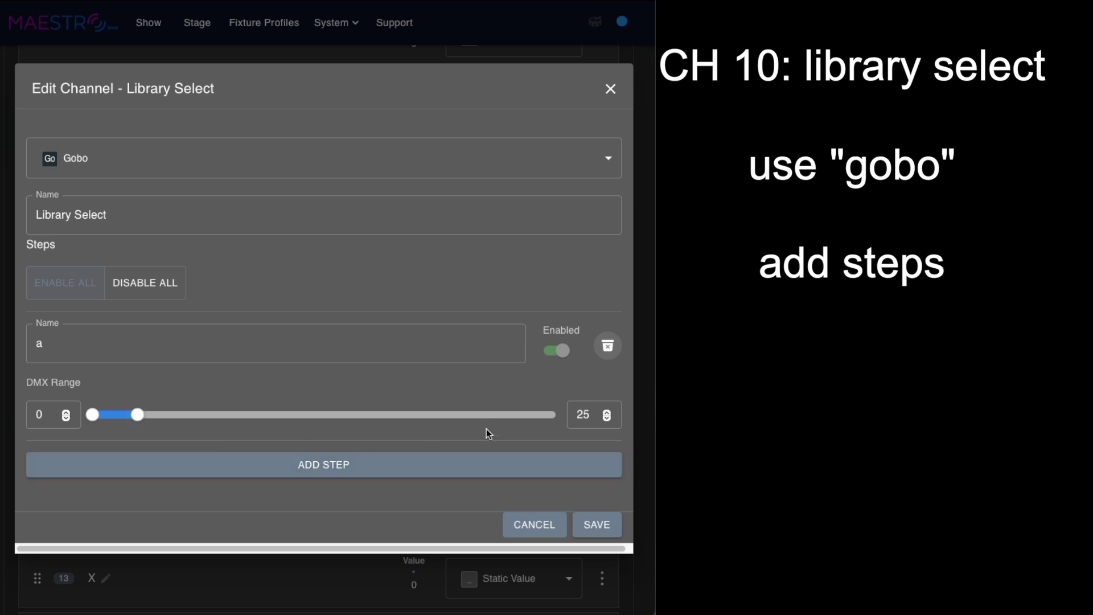
- Add two more steps named b and c to the Library Select channel, keeping their proposed DMX ranges
{"action": "left_click", "coordinate": [323, 465]}
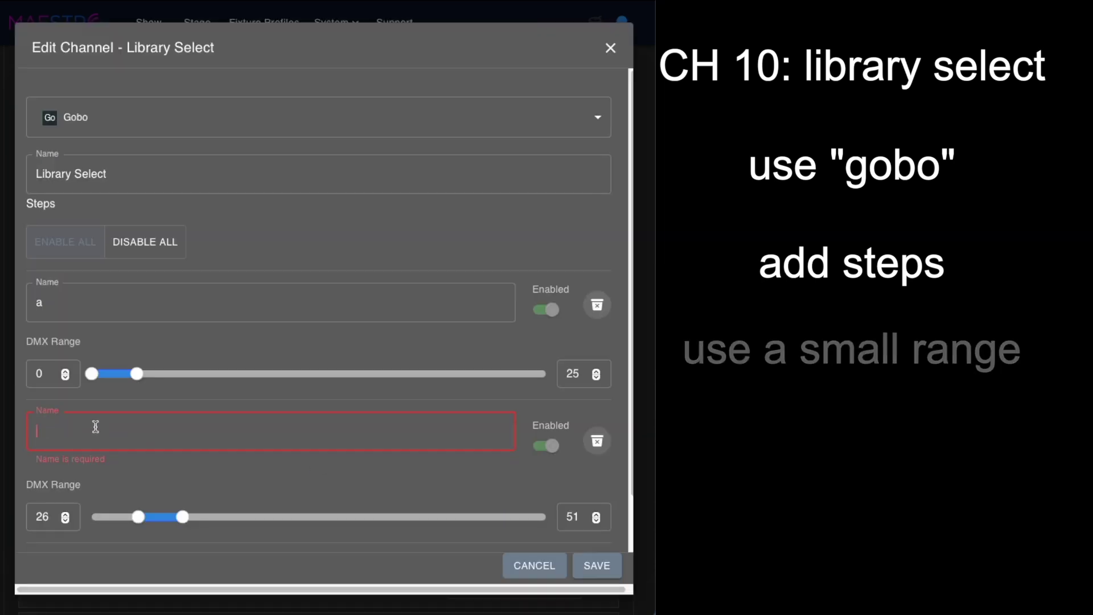
{"action": "type", "text": "b"}
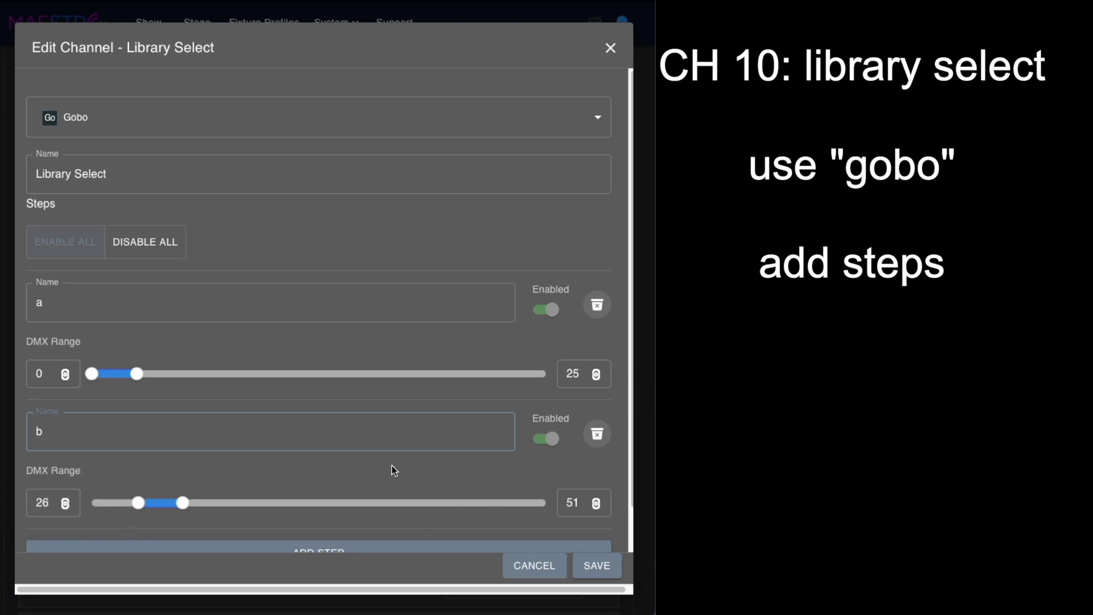
{"action": "scroll", "coordinate": [398, 470], "scroll_direction": "down", "scroll_amount": 2}
{"action": "left_click", "coordinate": [323, 506]}
{"action": "left_click", "coordinate": [102, 501]}
{"action": "type", "text": "c"}
- Add five further Library Select steps named d, f, g, h and j with their proposed DMX ranges
{"action": "scroll", "coordinate": [312, 505], "scroll_direction": "down", "scroll_amount": 3}
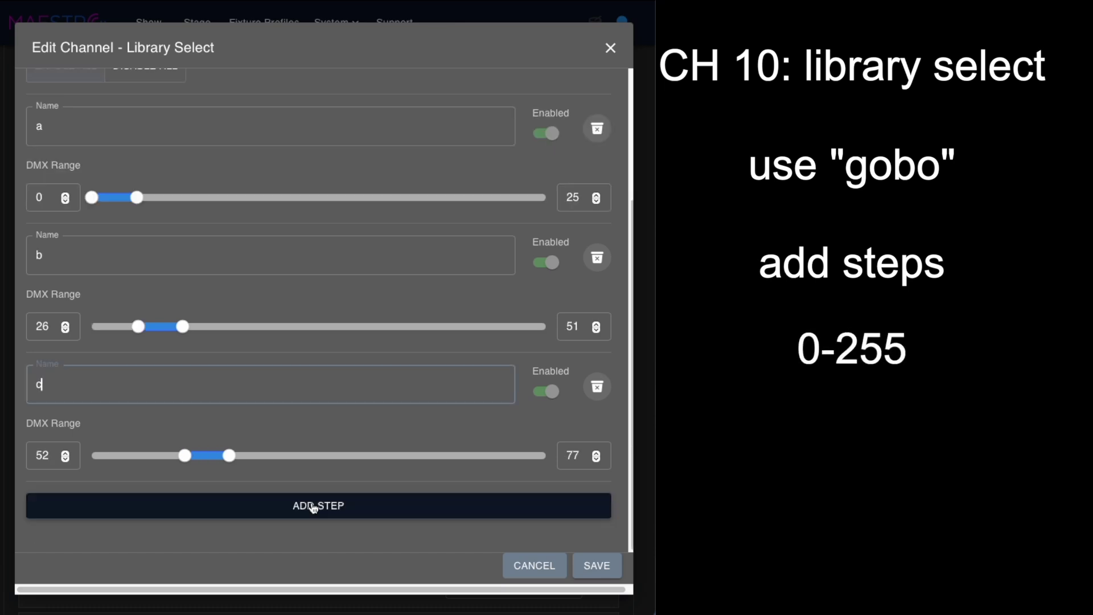
{"action": "left_click", "coordinate": [313, 506]}
{"action": "left_click", "coordinate": [122, 462]}
{"action": "type", "text": "d"}
{"action": "left_click", "coordinate": [313, 505]}
{"action": "type", "text": "f"}
{"action": "left_click", "coordinate": [313, 508]}
{"action": "type", "text": "g"}
{"action": "left_click", "coordinate": [311, 508]}
{"action": "type", "text": "h"}
{"action": "left_click", "coordinate": [316, 508]}
{"action": "type", "text": "j"}
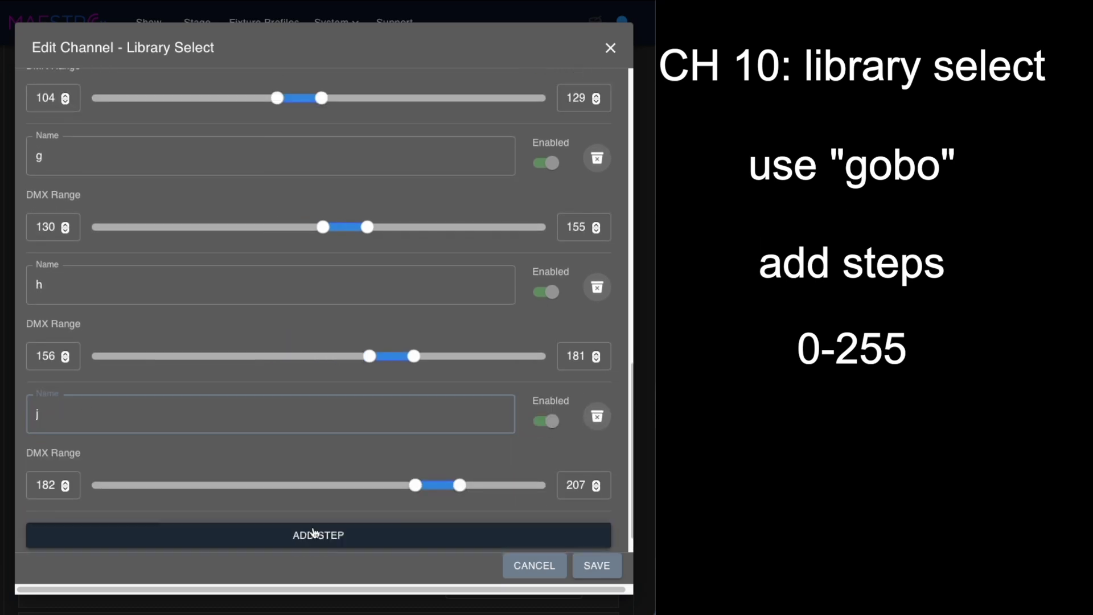
- Add steps k and l to cover the DMX range up to 255 and save the Library Select channel
{"action": "left_click", "coordinate": [313, 511]}
{"action": "type", "text": "k"}
{"action": "left_click", "coordinate": [299, 514]}
{"action": "type", "text": "l"}
{"action": "left_click", "coordinate": [296, 513]}
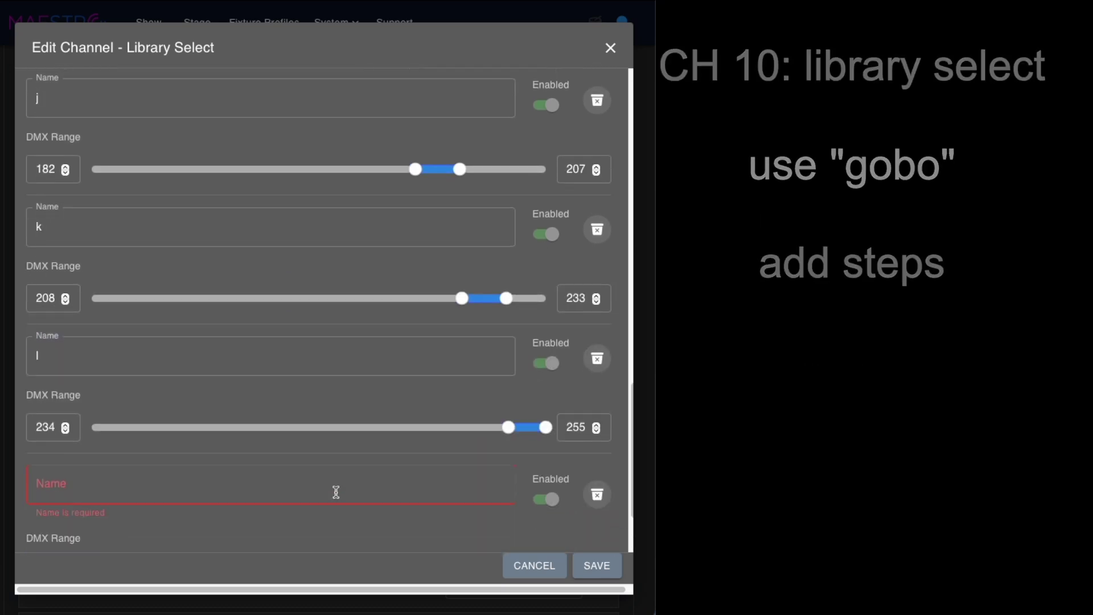
{"action": "left_click", "coordinate": [597, 566]}
- Change the type of channel 15, Color, from Static Value to Activity
{"action": "scroll", "coordinate": [258, 538], "scroll_direction": "down", "scroll_amount": 2}
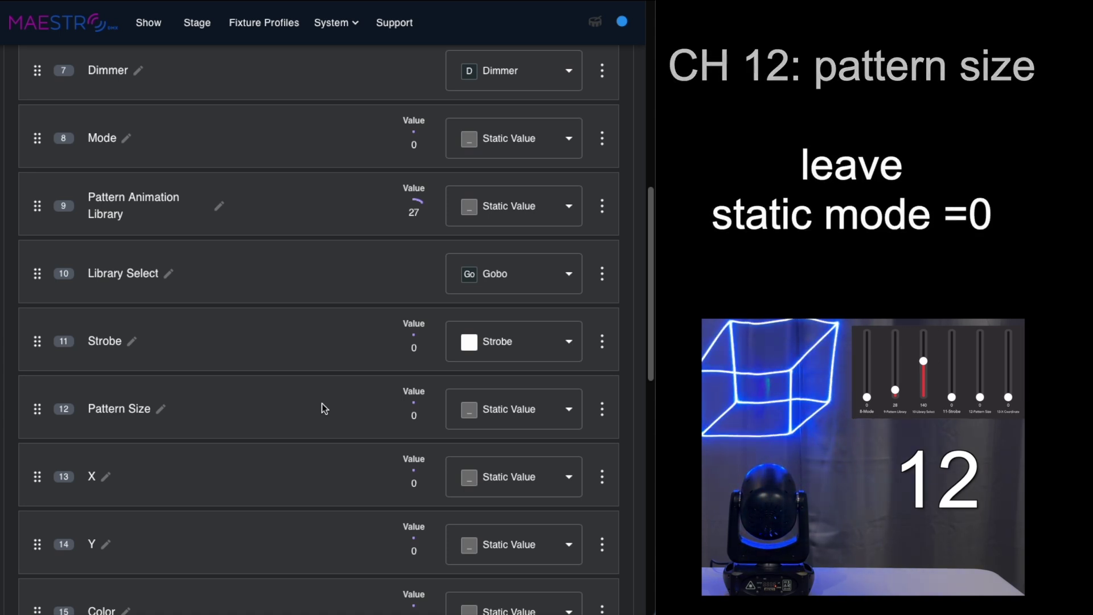
{"action": "scroll", "coordinate": [322, 403], "scroll_direction": "down", "scroll_amount": 3}
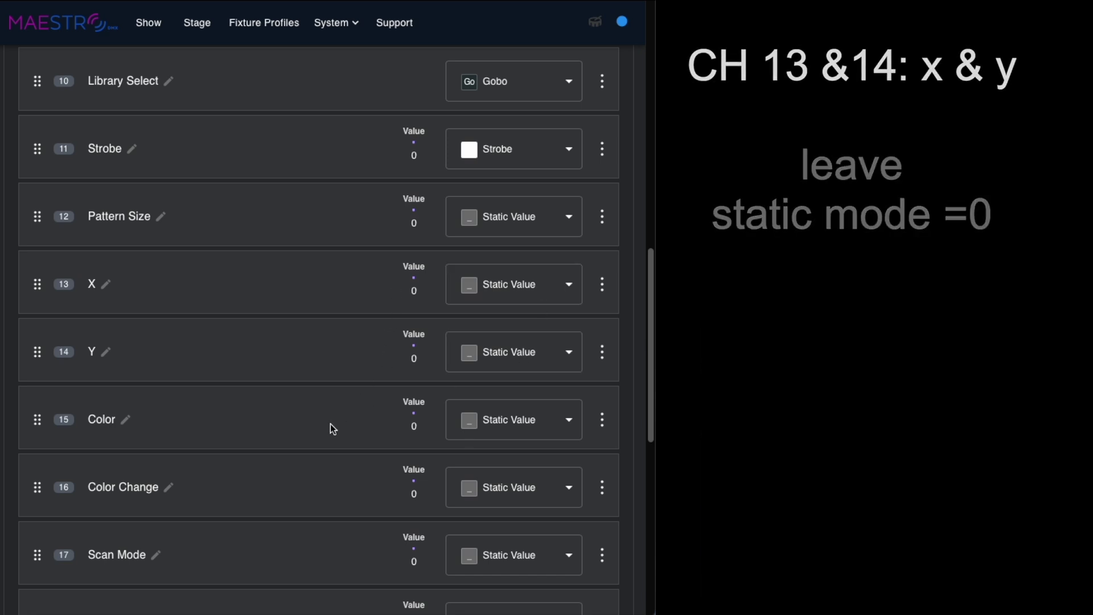
{"action": "left_click", "coordinate": [565, 420]}
{"action": "scroll", "coordinate": [525, 524], "scroll_direction": "down", "scroll_amount": 12}
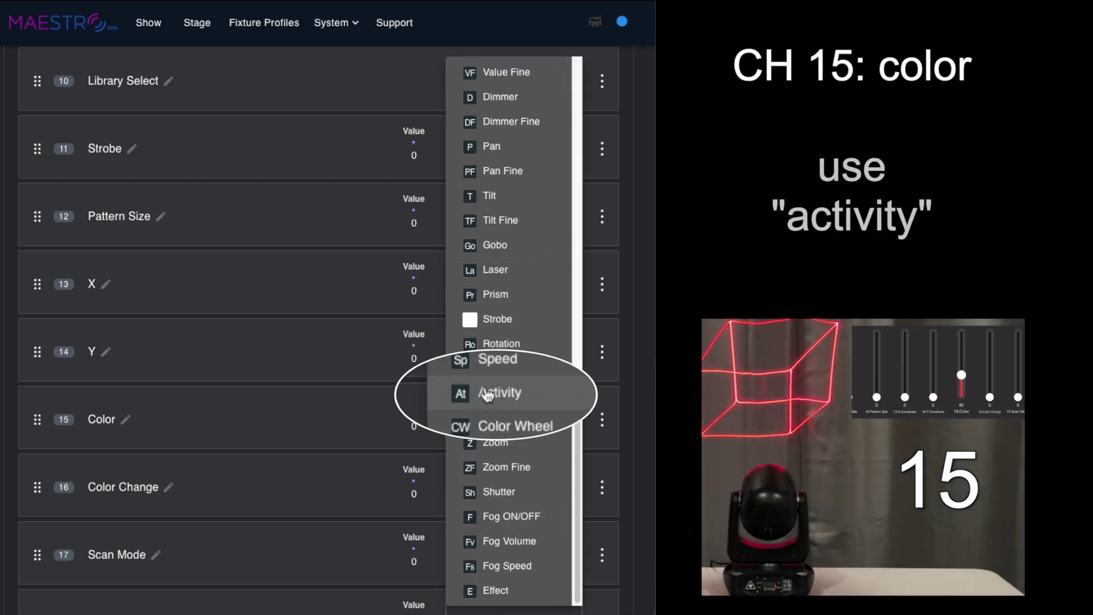
{"action": "left_click", "coordinate": [492, 395]}
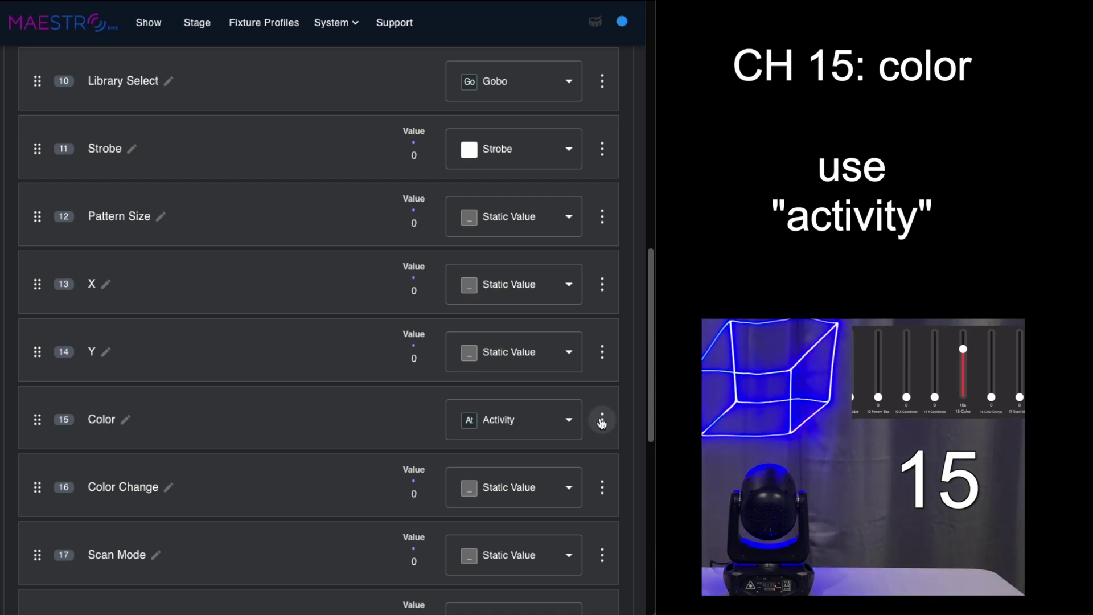
- Set the upper limit of channel 15's output range to 130 and save the Color channel
{"action": "left_click", "coordinate": [601, 421]}
{"action": "left_click", "coordinate": [529, 450]}
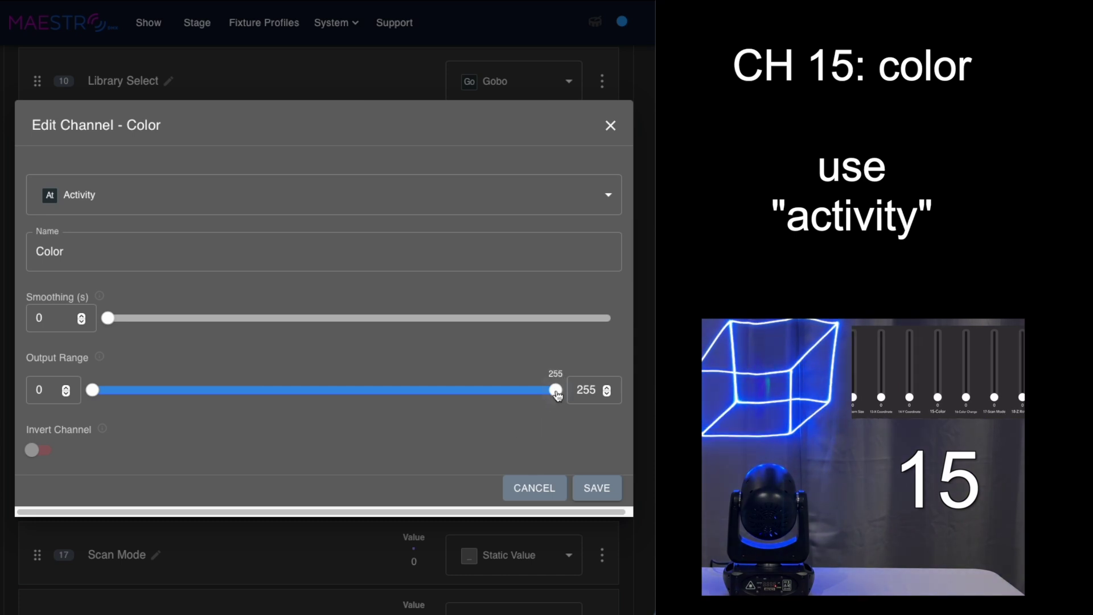
{"action": "left_click_drag", "start_coordinate": [556, 390], "coordinate": [320, 389]}
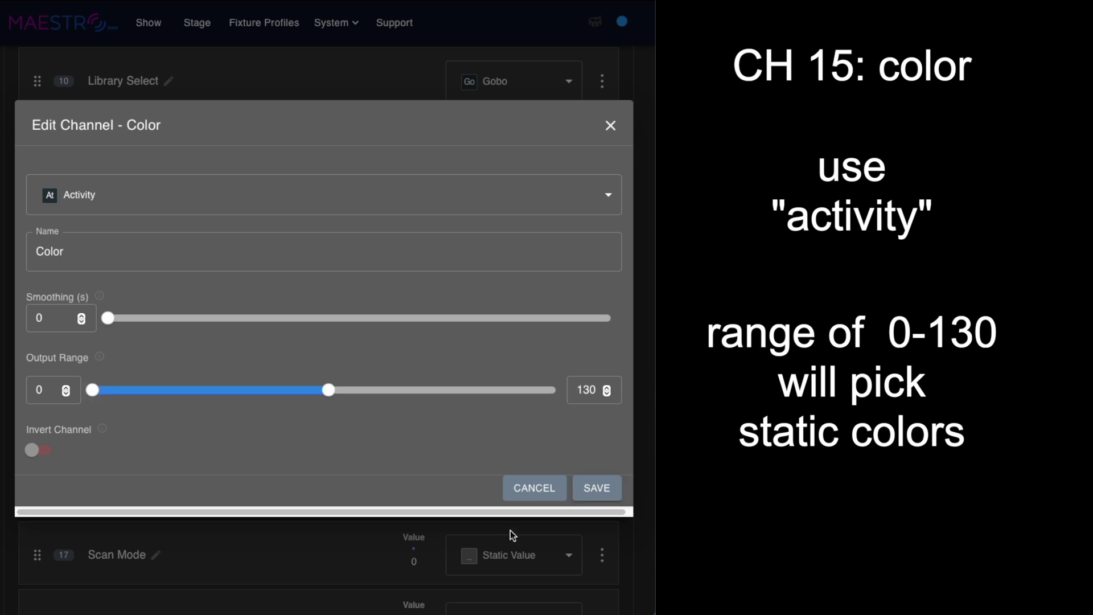
{"action": "left_click", "coordinate": [596, 488]}
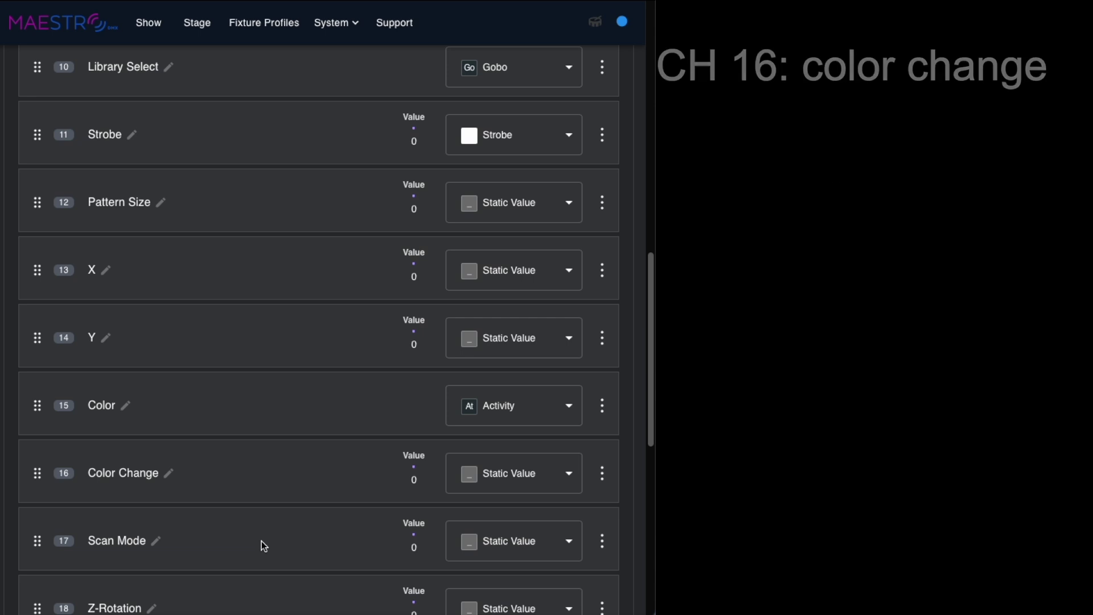
- Change the type of channel 19, X-Rotation, from Static Value to Activity
{"action": "scroll", "coordinate": [265, 541], "scroll_direction": "down", "scroll_amount": 3}
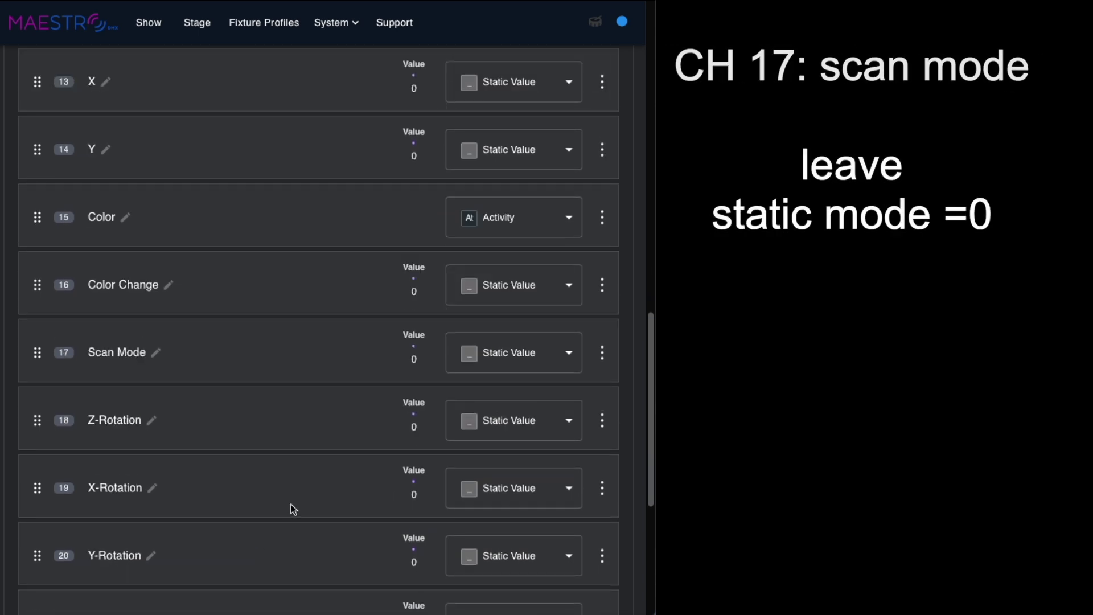
{"action": "scroll", "coordinate": [294, 518], "scroll_direction": "down", "scroll_amount": 1}
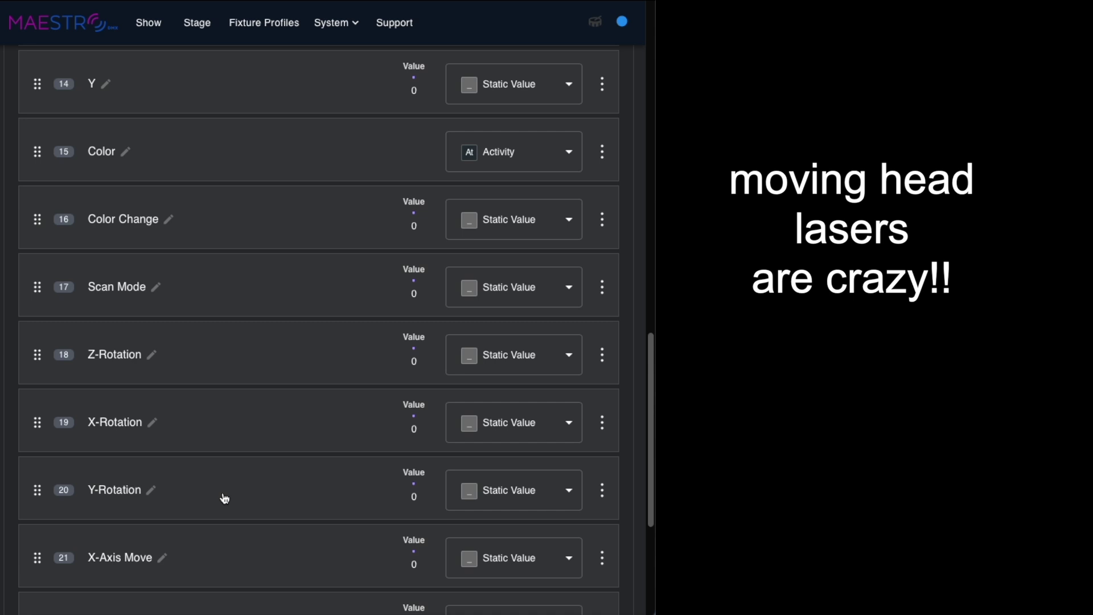
{"action": "left_click", "coordinate": [533, 422]}
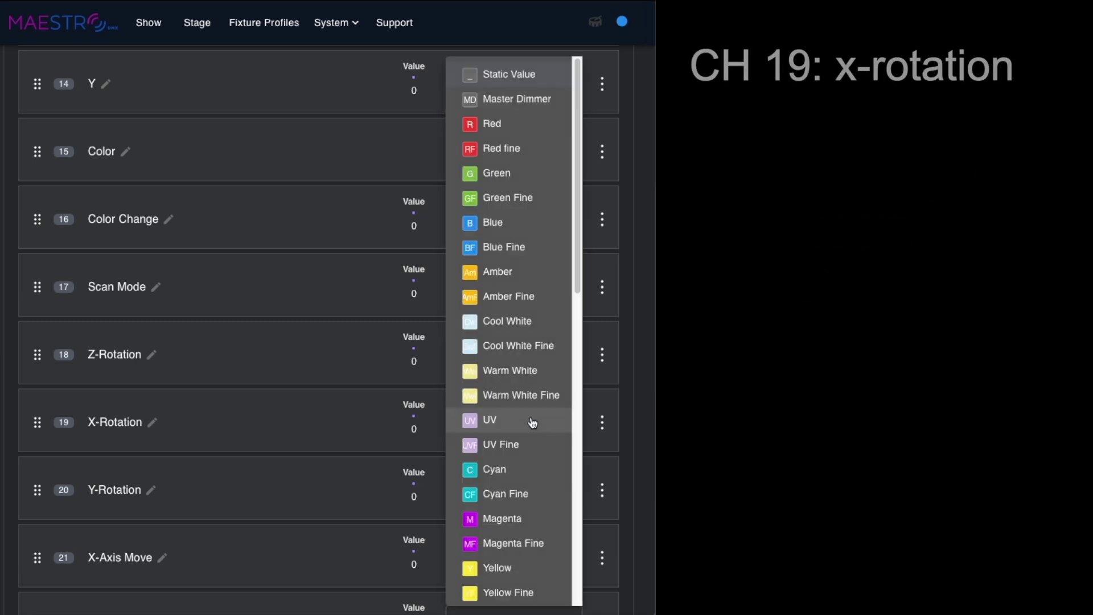
{"action": "scroll", "coordinate": [524, 500], "scroll_direction": "down", "scroll_amount": 10}
{"action": "scroll", "coordinate": [531, 524], "scroll_direction": "down", "scroll_amount": 2}
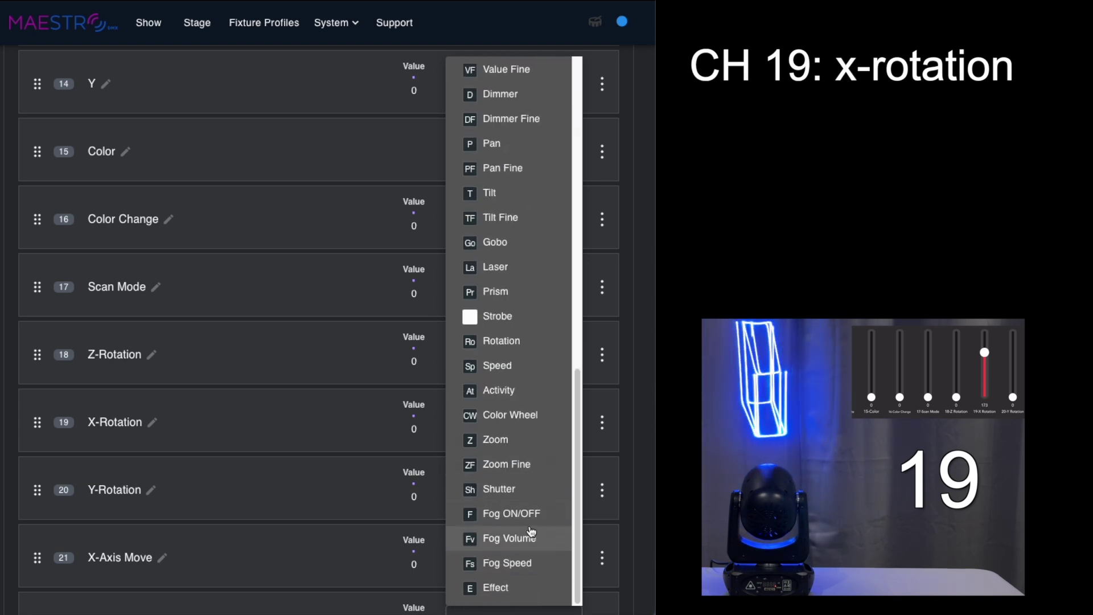
{"action": "left_click", "coordinate": [508, 392]}
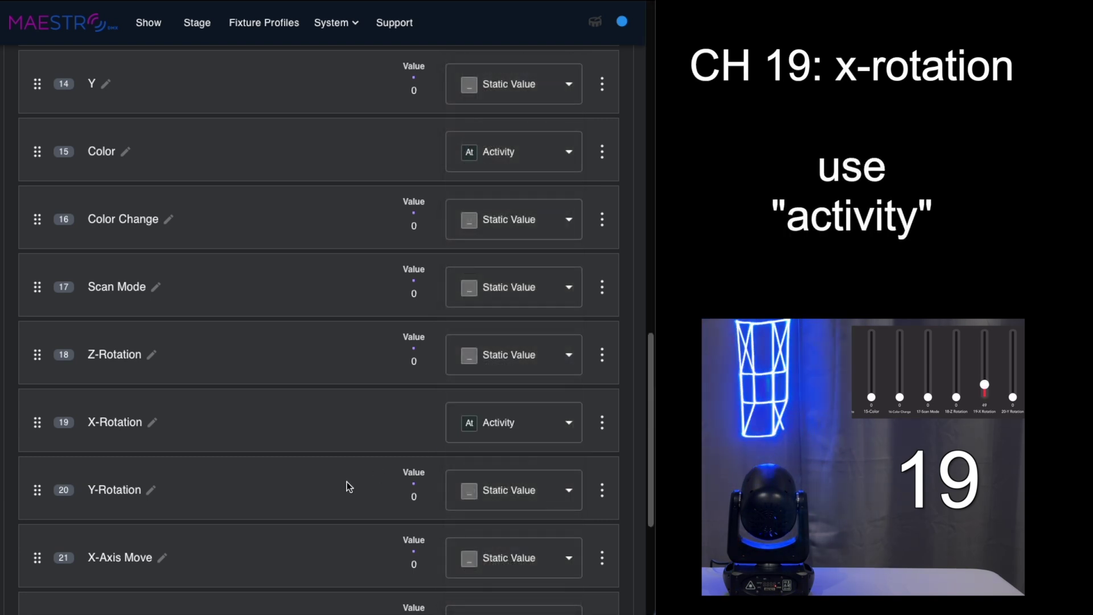
- Change the type of channel 23, Zoom, from Static Value to Zoom
{"action": "scroll", "coordinate": [338, 516], "scroll_direction": "down", "scroll_amount": 4}
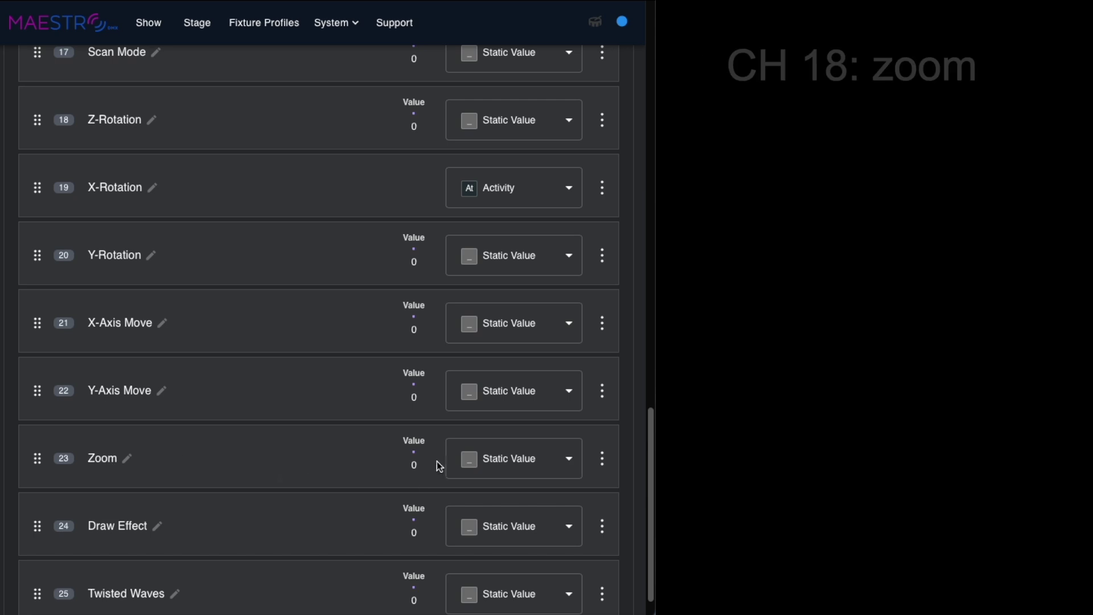
{"action": "left_click", "coordinate": [528, 463]}
{"action": "scroll", "coordinate": [520, 525], "scroll_direction": "down", "scroll_amount": 5}
{"action": "scroll", "coordinate": [523, 553], "scroll_direction": "down", "scroll_amount": 7}
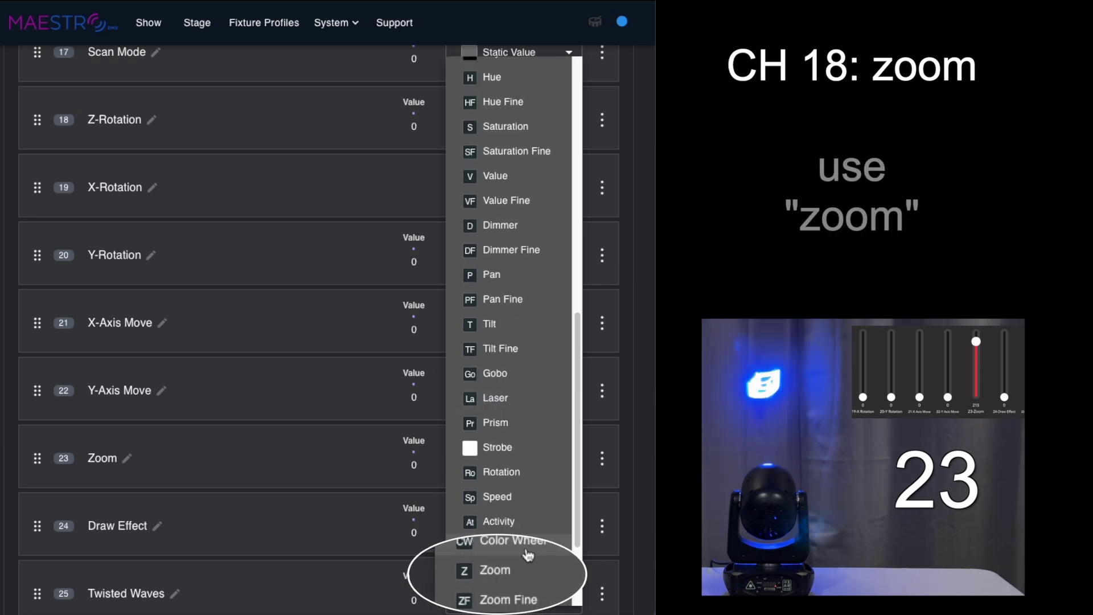
{"action": "left_click", "coordinate": [504, 571]}
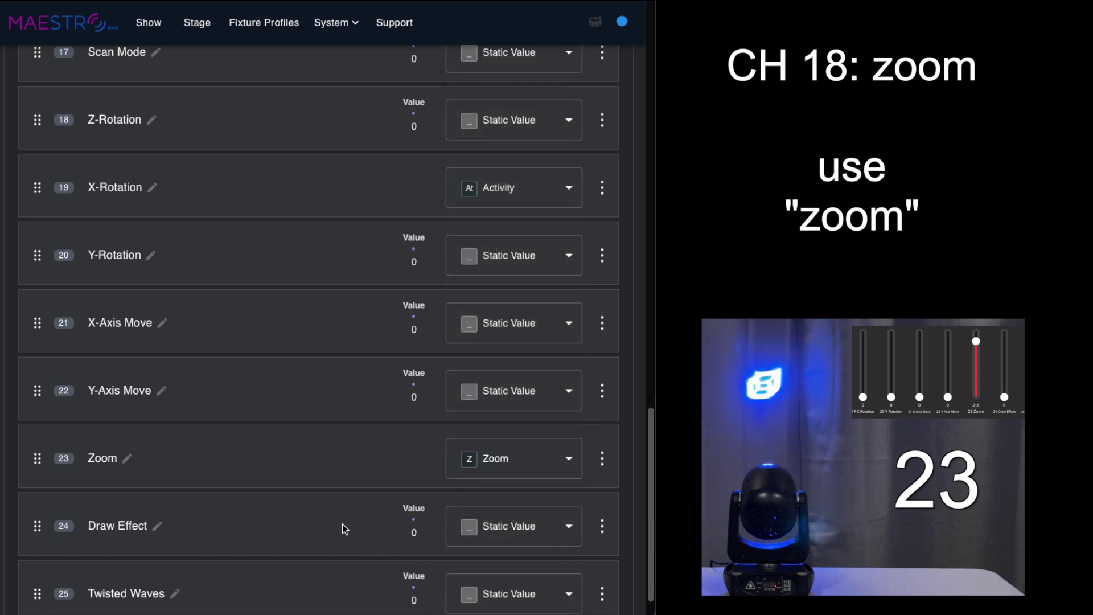
- Add the Constellaser 3W Moving Head Laser - Standard (Edit) profile as a fixture on the stage and return to the show controls
{"action": "scroll", "coordinate": [327, 462], "scroll_direction": "down", "scroll_amount": 1}
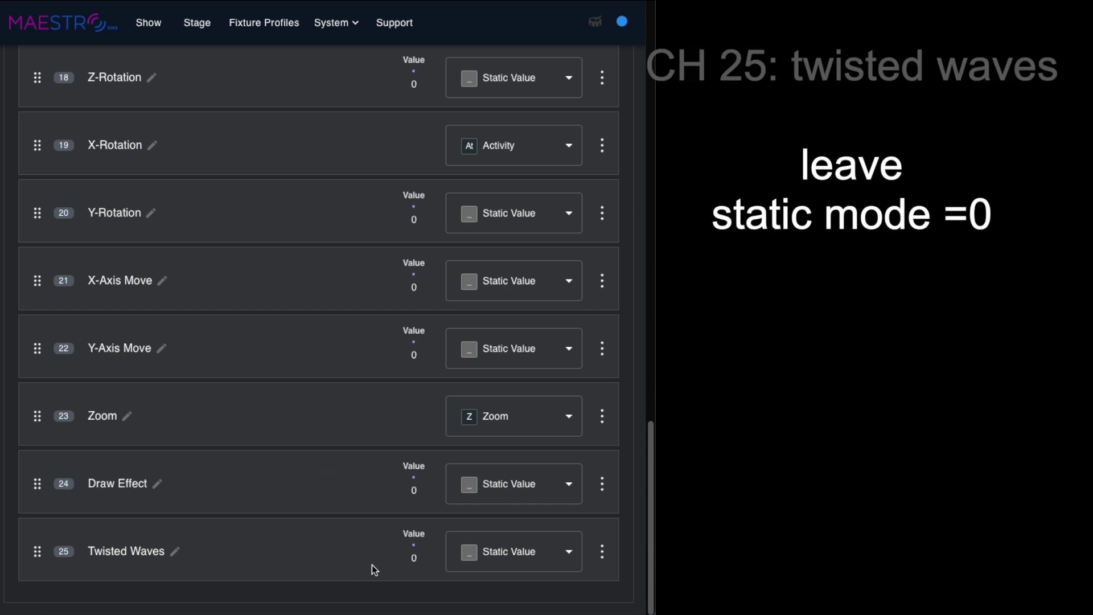
{"action": "scroll", "coordinate": [276, 498], "scroll_direction": "up", "scroll_amount": 20}
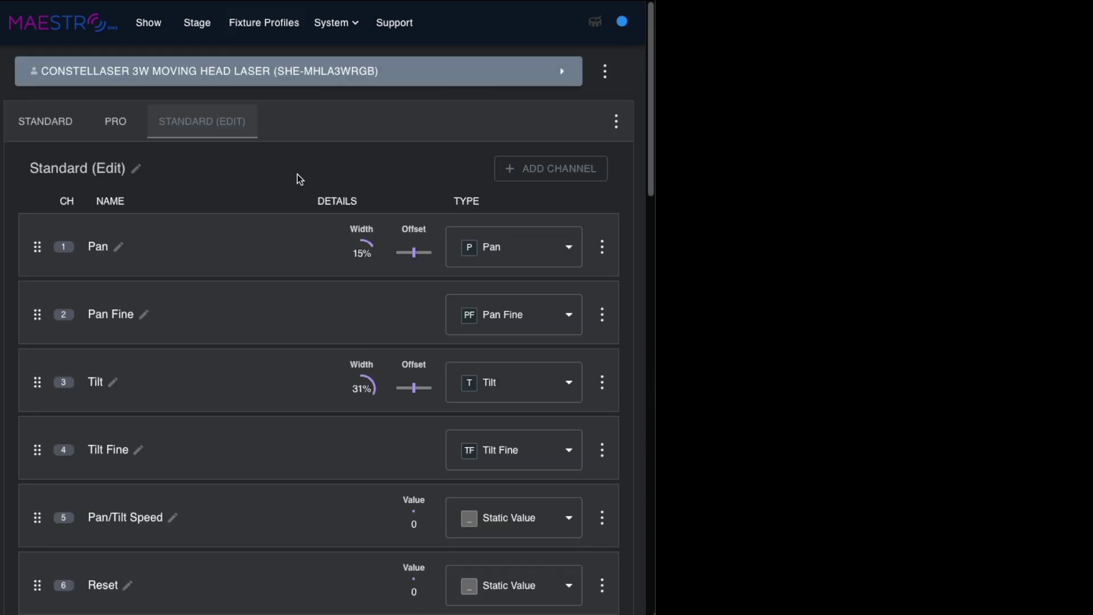
{"action": "left_click", "coordinate": [196, 23]}
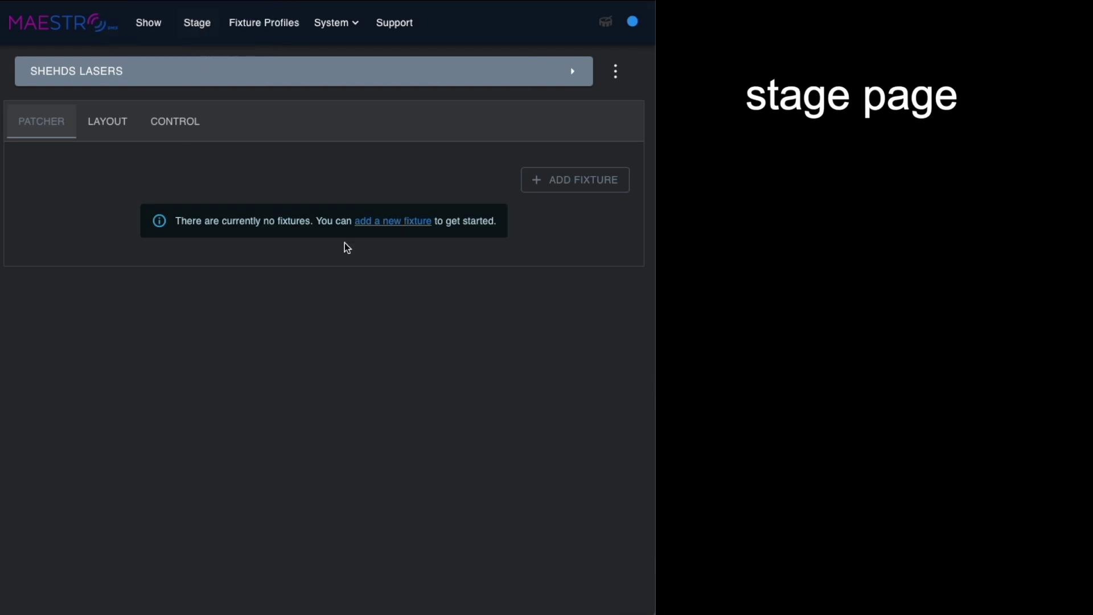
{"action": "left_click", "coordinate": [591, 183]}
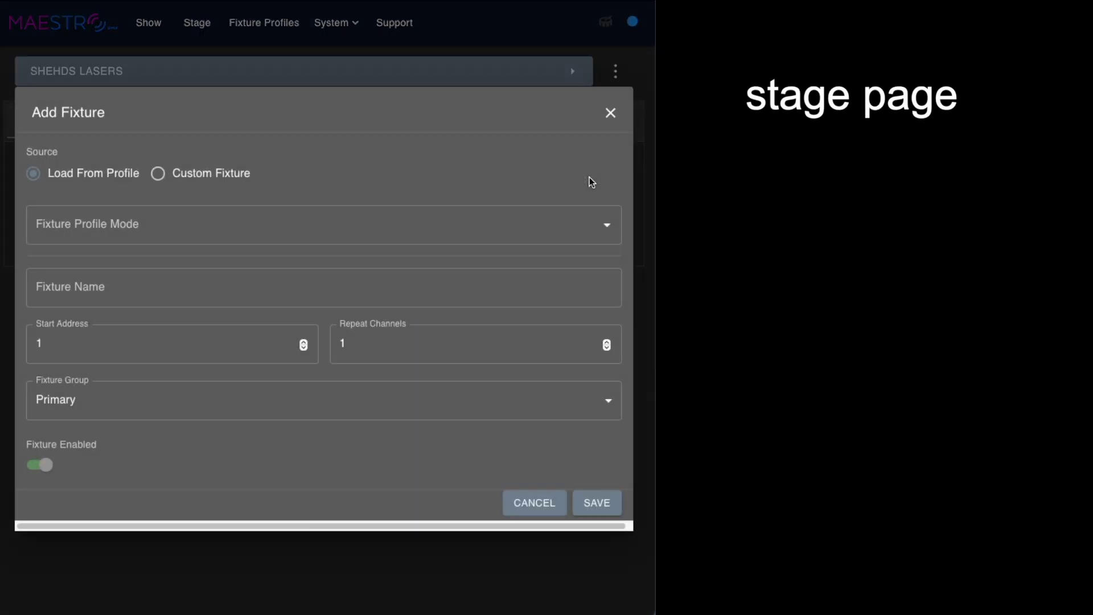
{"action": "left_click", "coordinate": [85, 223]}
{"action": "type", "text": "3w"}
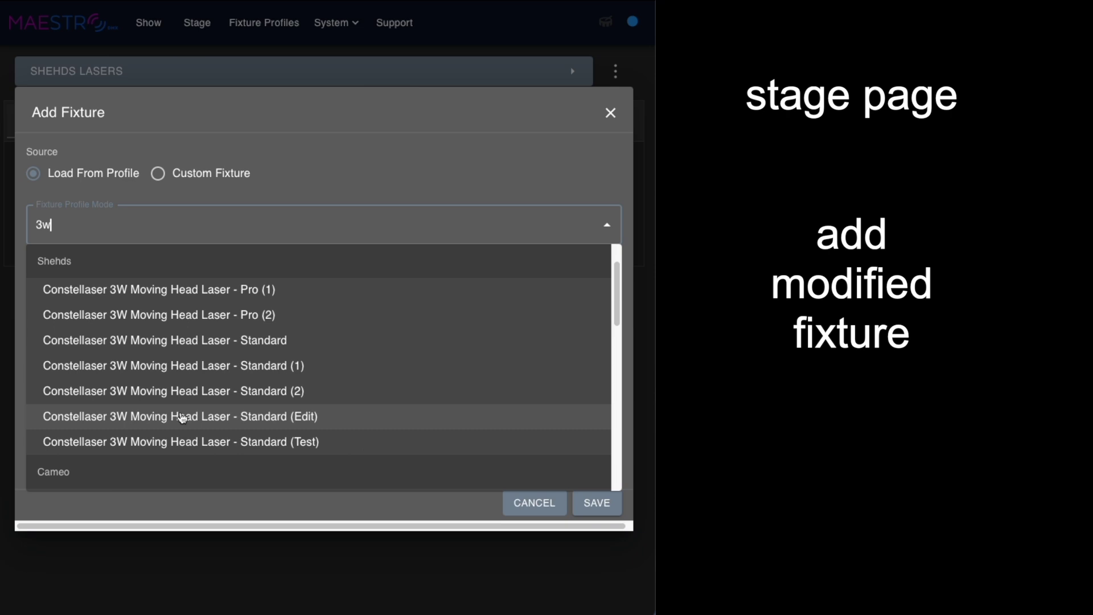
{"action": "left_click", "coordinate": [182, 419]}
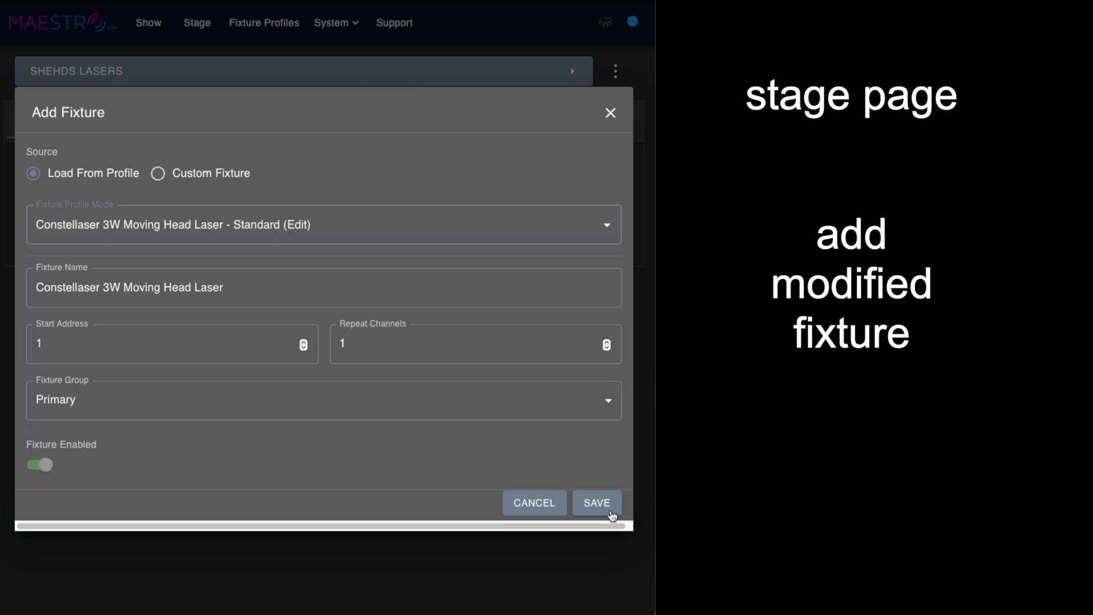
{"action": "left_click", "coordinate": [605, 507]}
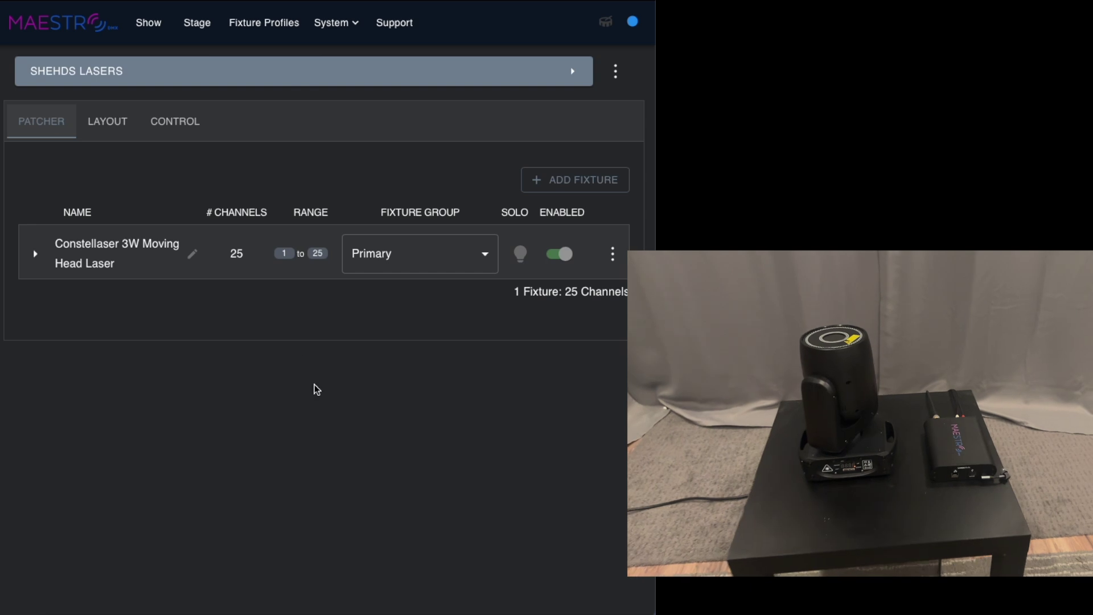
{"action": "left_click", "coordinate": [149, 24]}
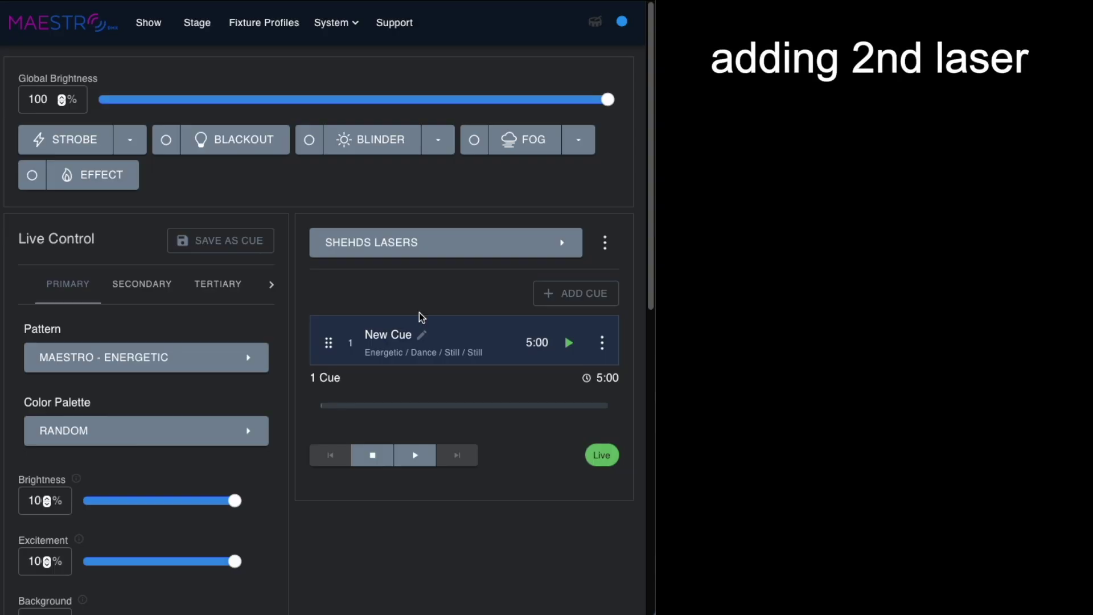
- Add the 6W RGB Animation Laser Semiconductor Laser fixture profile from a profile file and review its 10 Channel mode
{"action": "left_click", "coordinate": [269, 24]}
{"action": "left_click", "coordinate": [605, 71]}
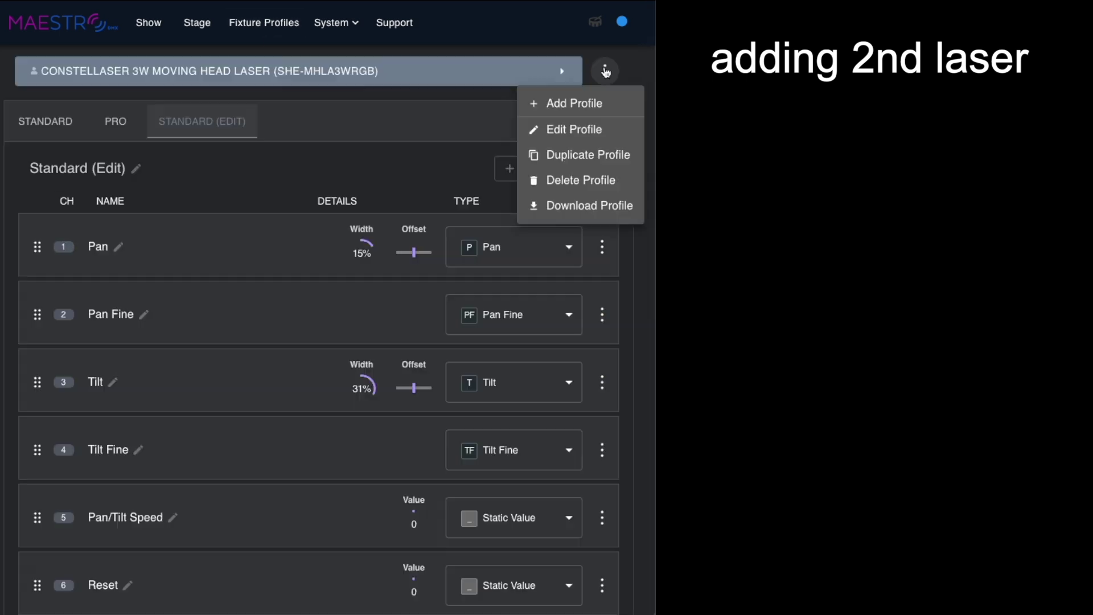
{"action": "left_click", "coordinate": [593, 102]}
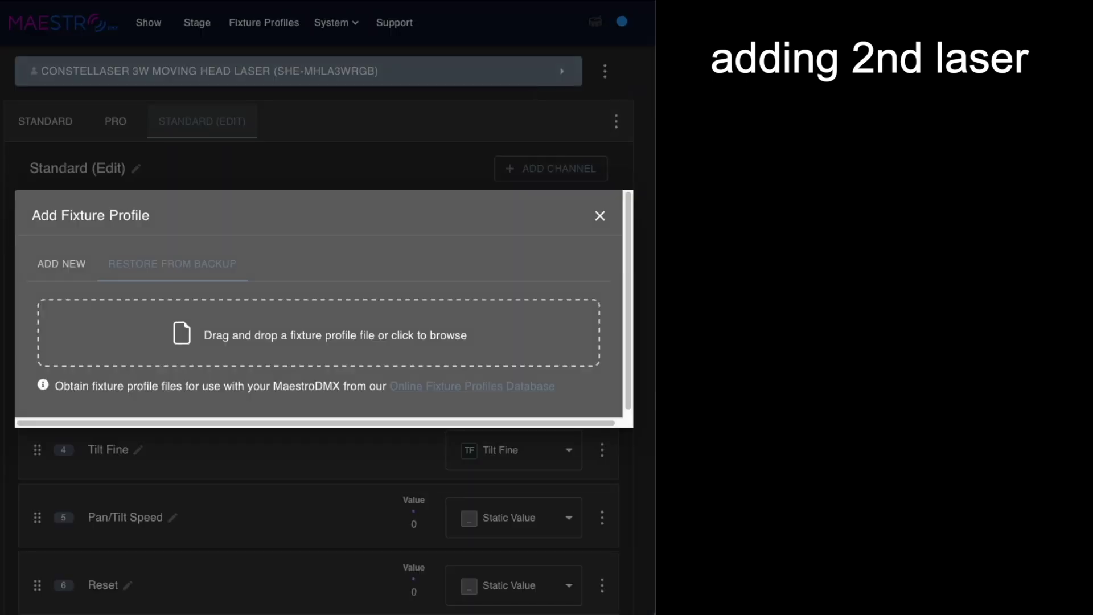
{"action": "left_click_drag", "start_coordinate": [632, 197], "coordinate": [323, 327]}
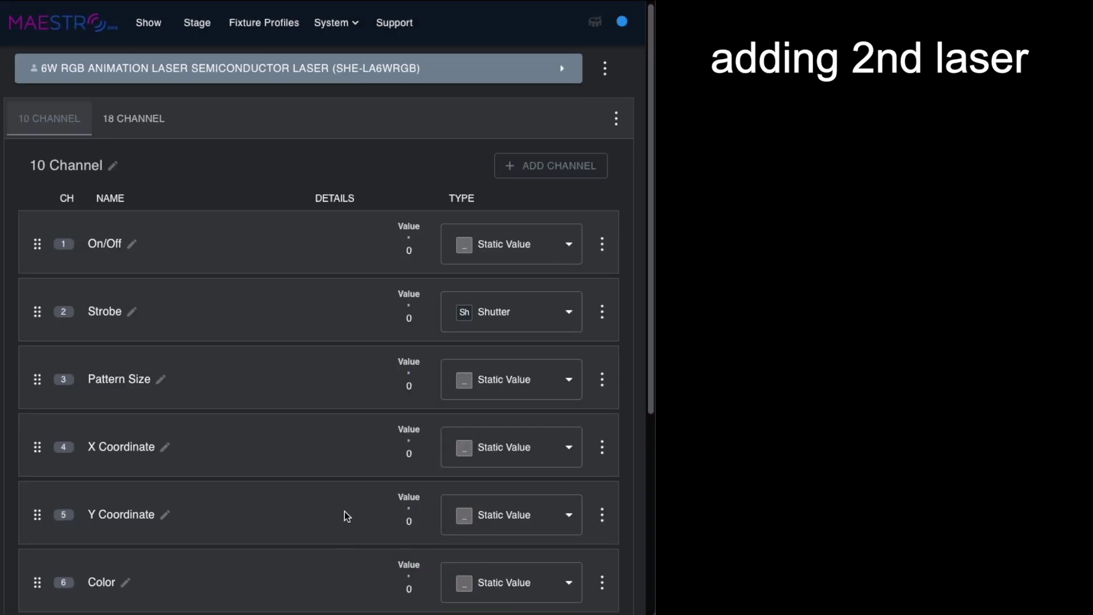
{"action": "scroll", "coordinate": [346, 515], "scroll_direction": "down", "scroll_amount": 1}
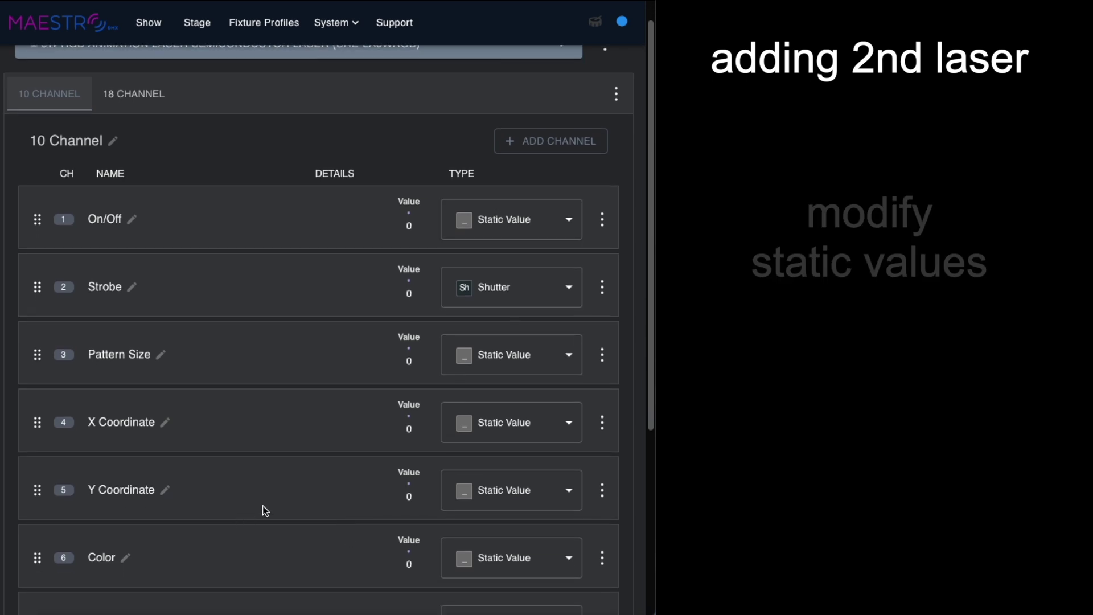
{"action": "scroll", "coordinate": [288, 504], "scroll_direction": "down", "scroll_amount": 4}
{"action": "scroll", "coordinate": [327, 508], "scroll_direction": "down", "scroll_amount": 1}
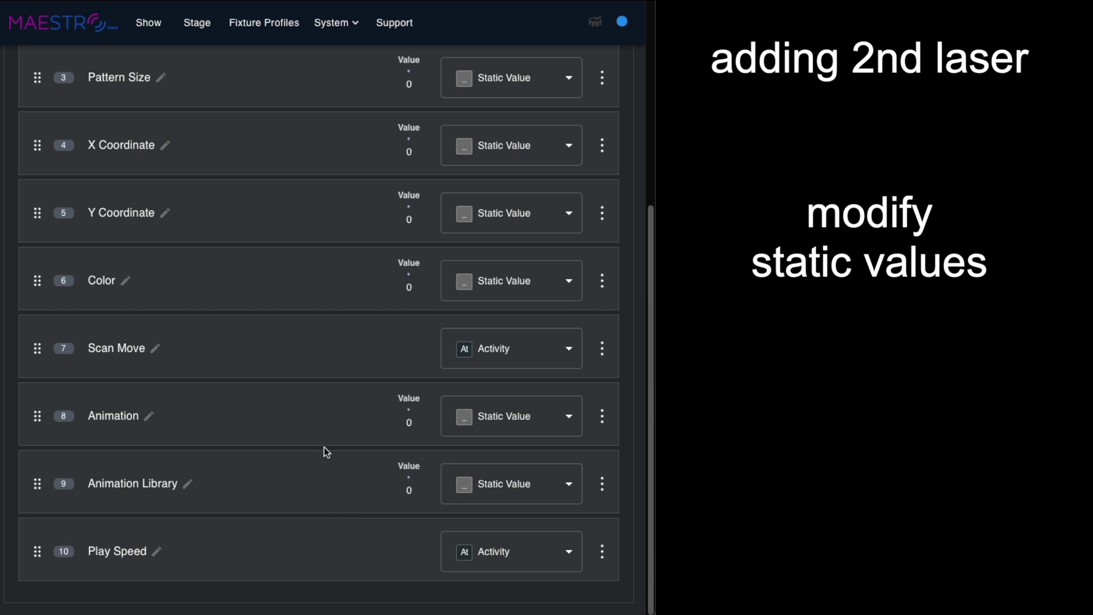
- Add the 6W RGB Animation Laser Semiconductor Laser - 10 Channel profile to the stage as a second fixture
{"action": "left_click", "coordinate": [197, 22]}
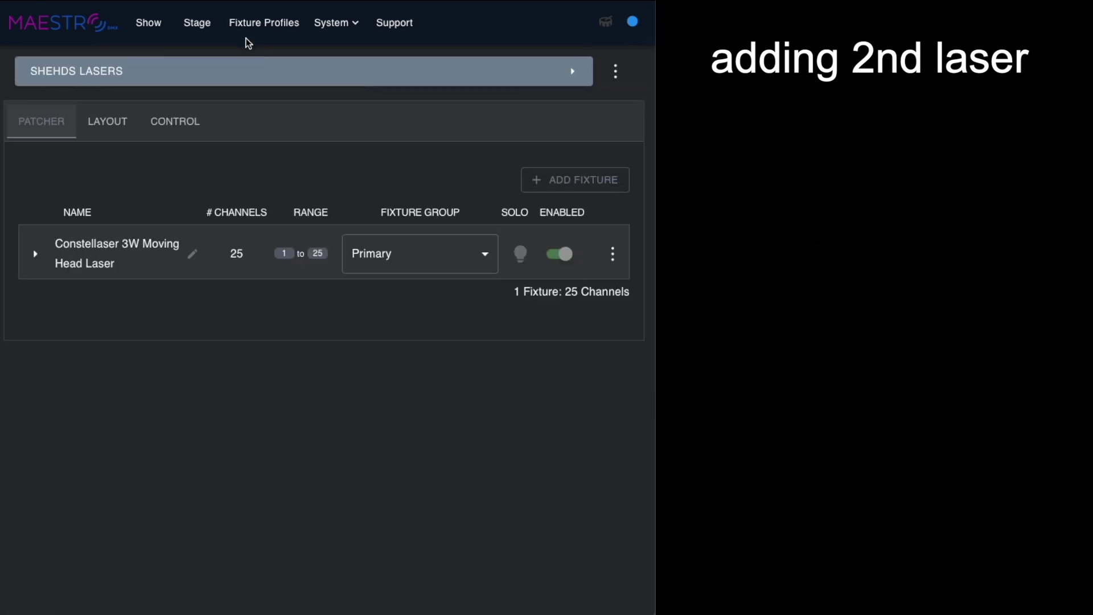
{"action": "left_click", "coordinate": [577, 186]}
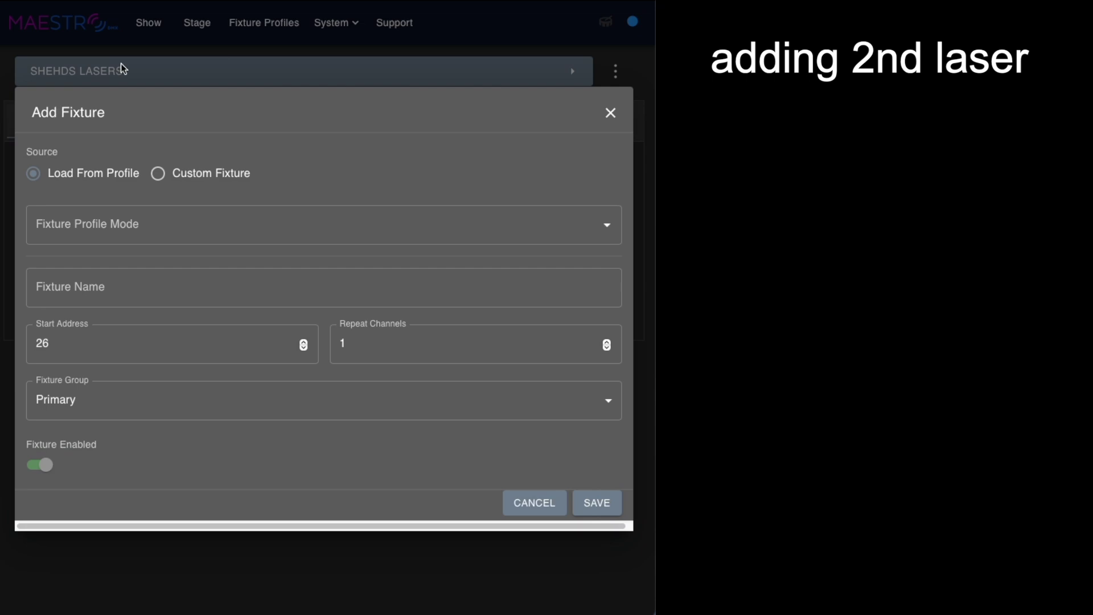
{"action": "left_click", "coordinate": [103, 228]}
{"action": "type", "text": "6w"}
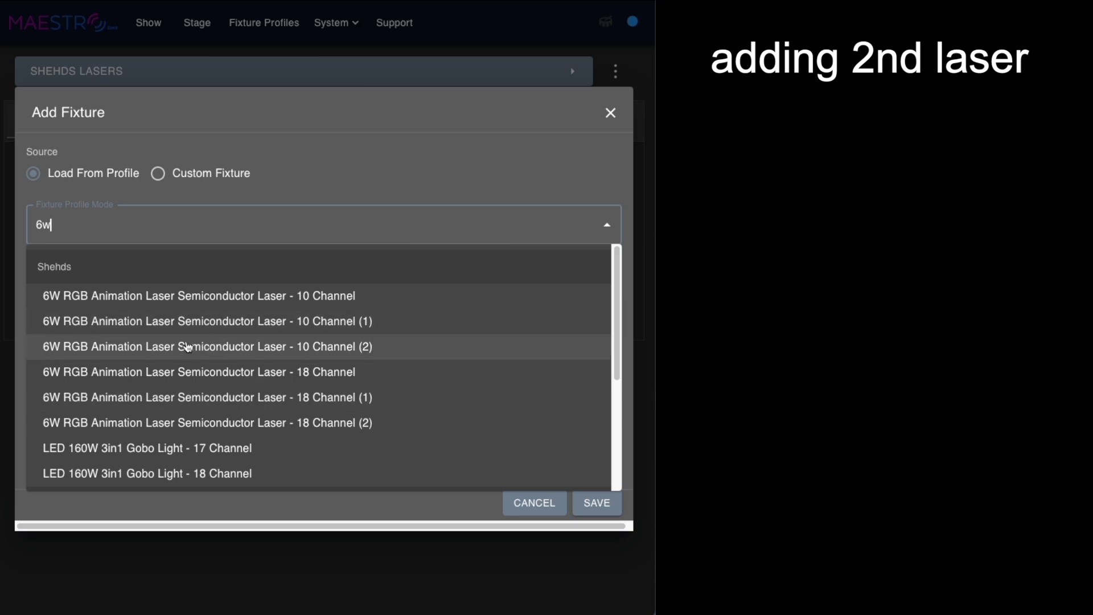
{"action": "left_click", "coordinate": [188, 346]}
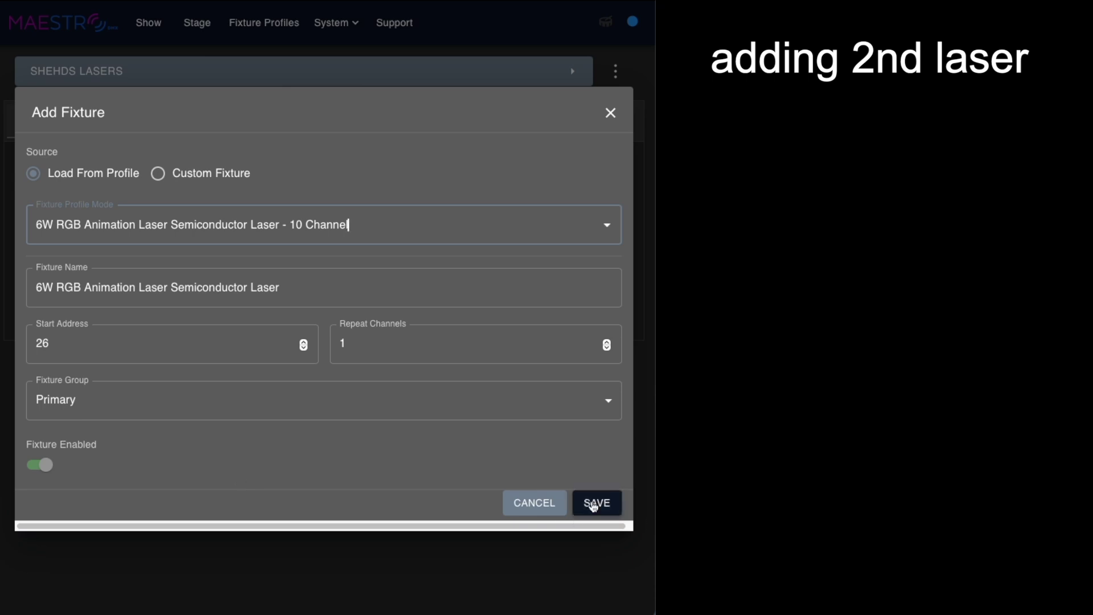
{"action": "left_click", "coordinate": [596, 503]}
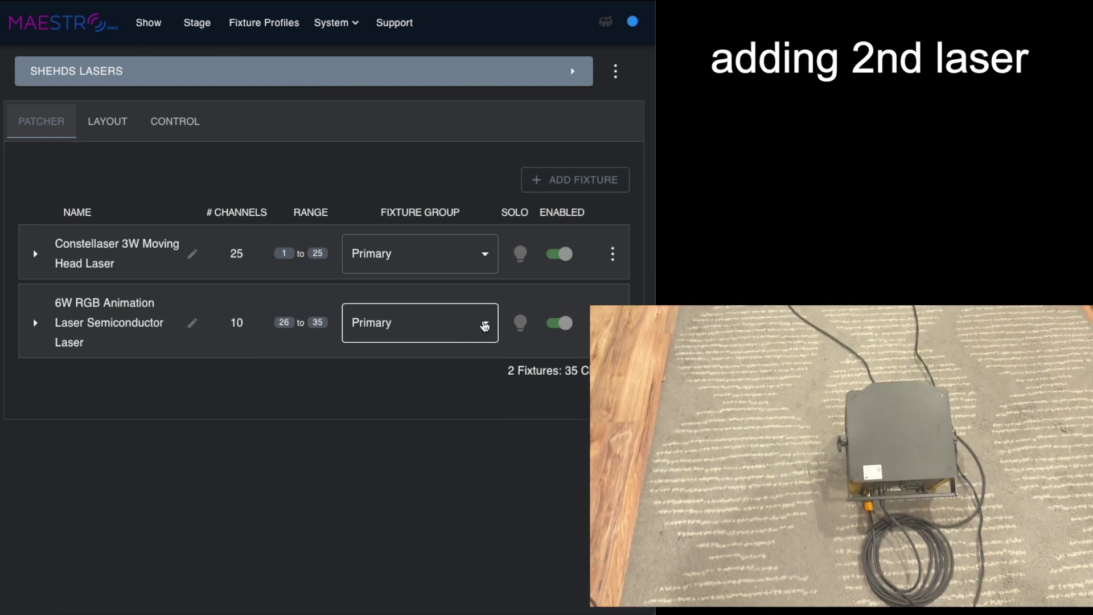
- Assign the 6W RGB Animation laser to the Secondary fixture group and open the show controls
{"action": "left_click", "coordinate": [484, 322]}
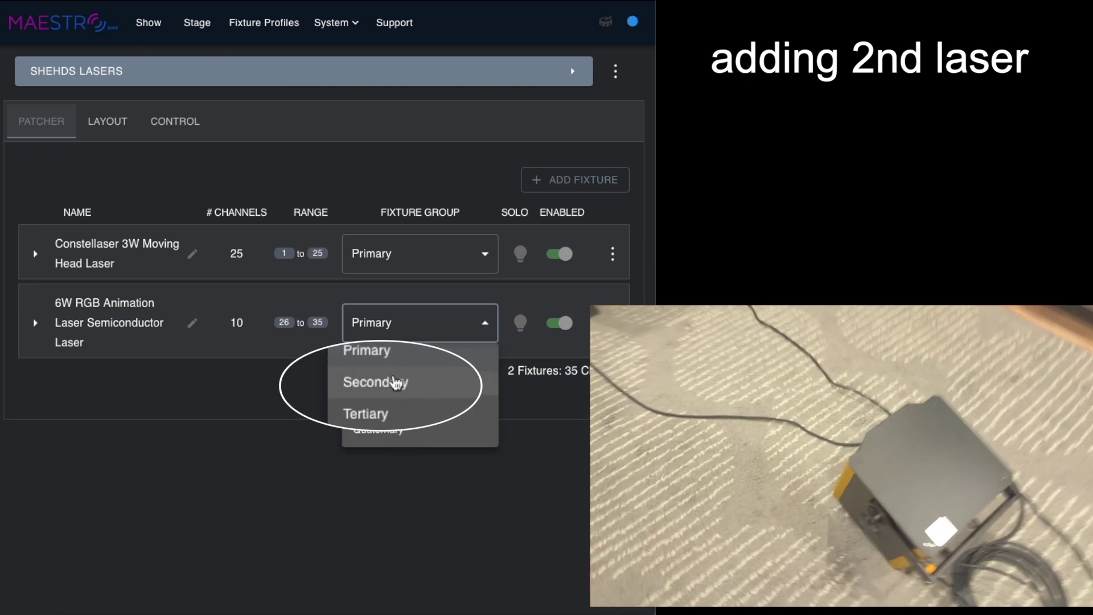
{"action": "left_click", "coordinate": [390, 385]}
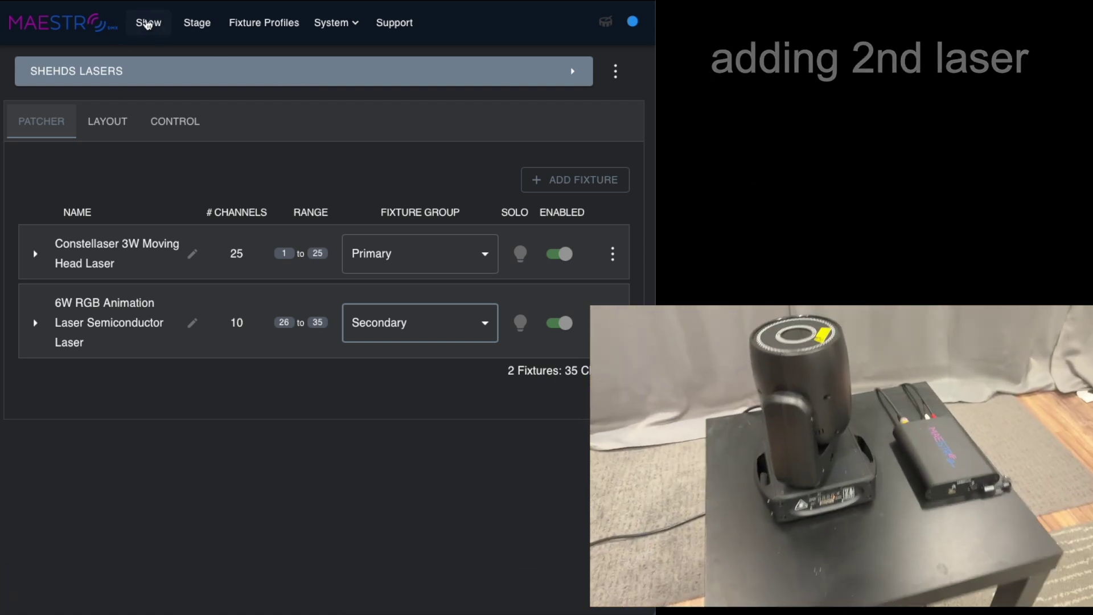
{"action": "left_click", "coordinate": [148, 24]}
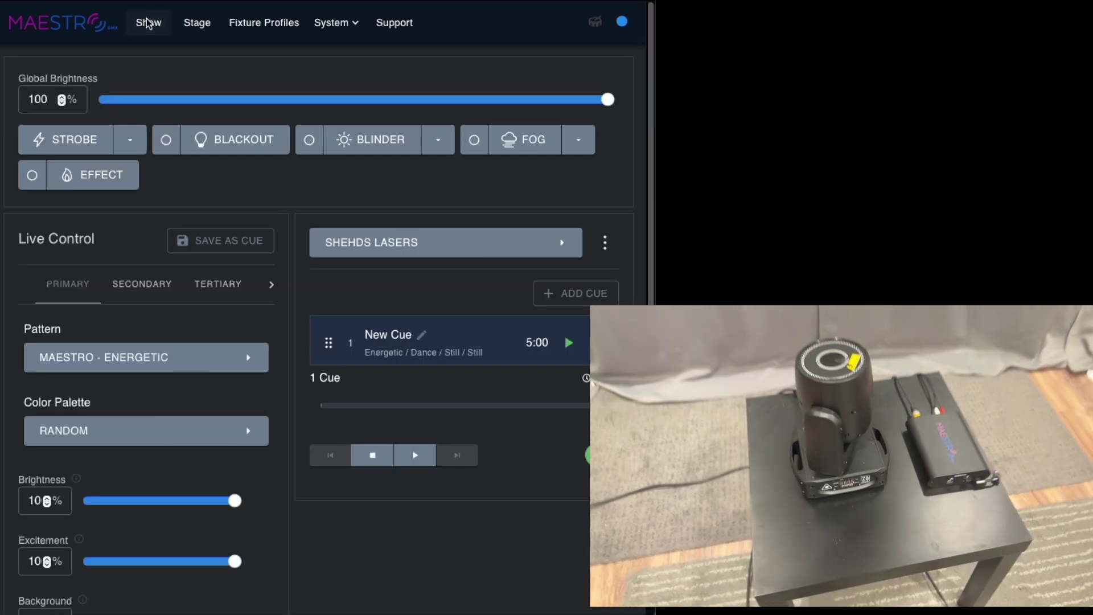